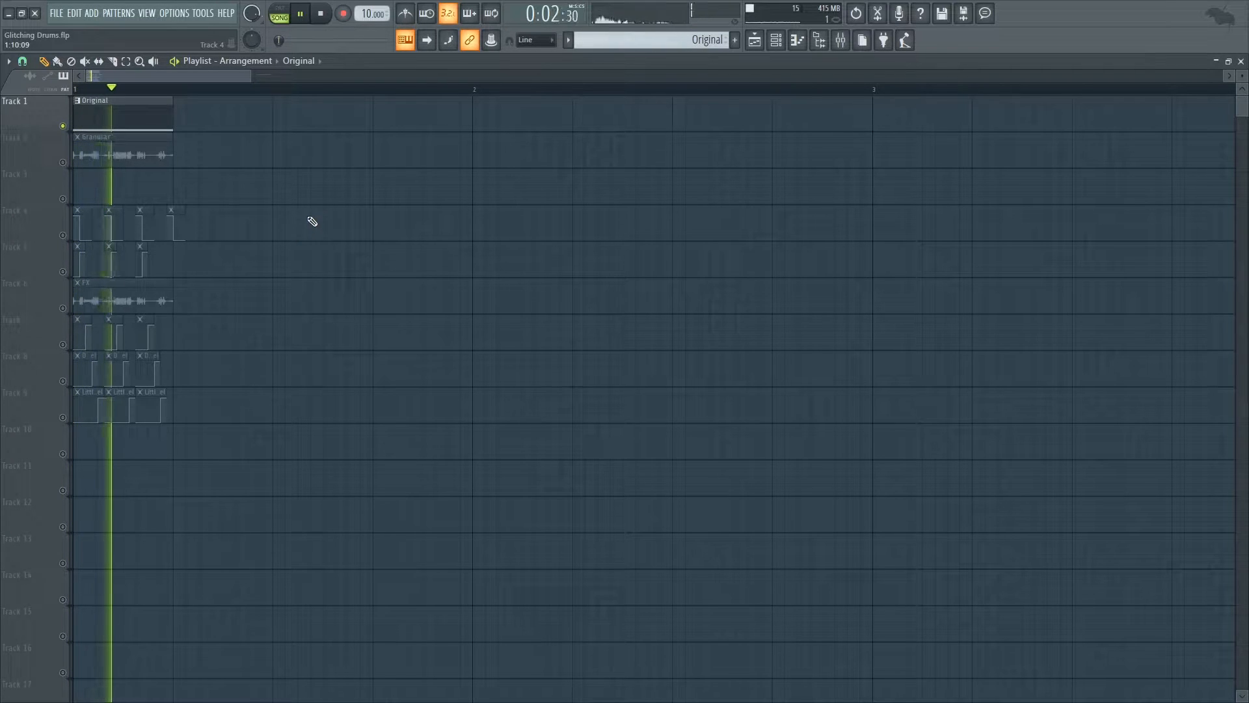
Solo Track 2 with the Granular clip and play it back from the start
key(space)
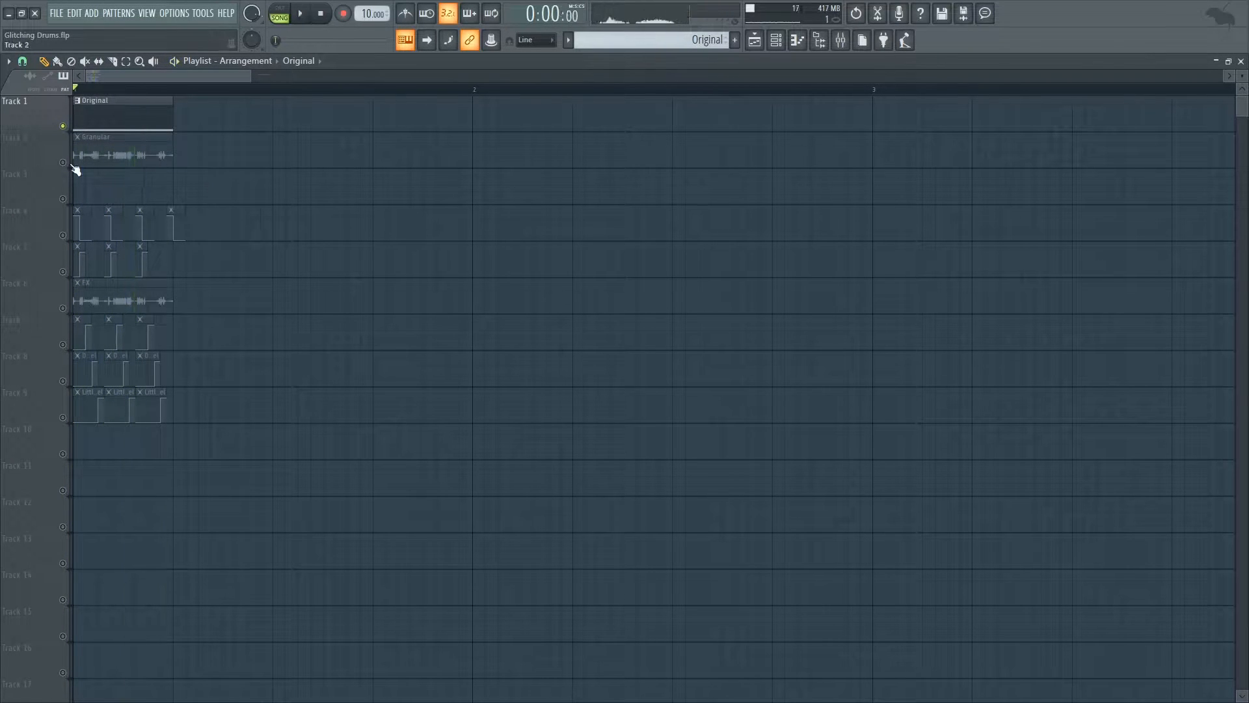
click(70, 164)
key(space)
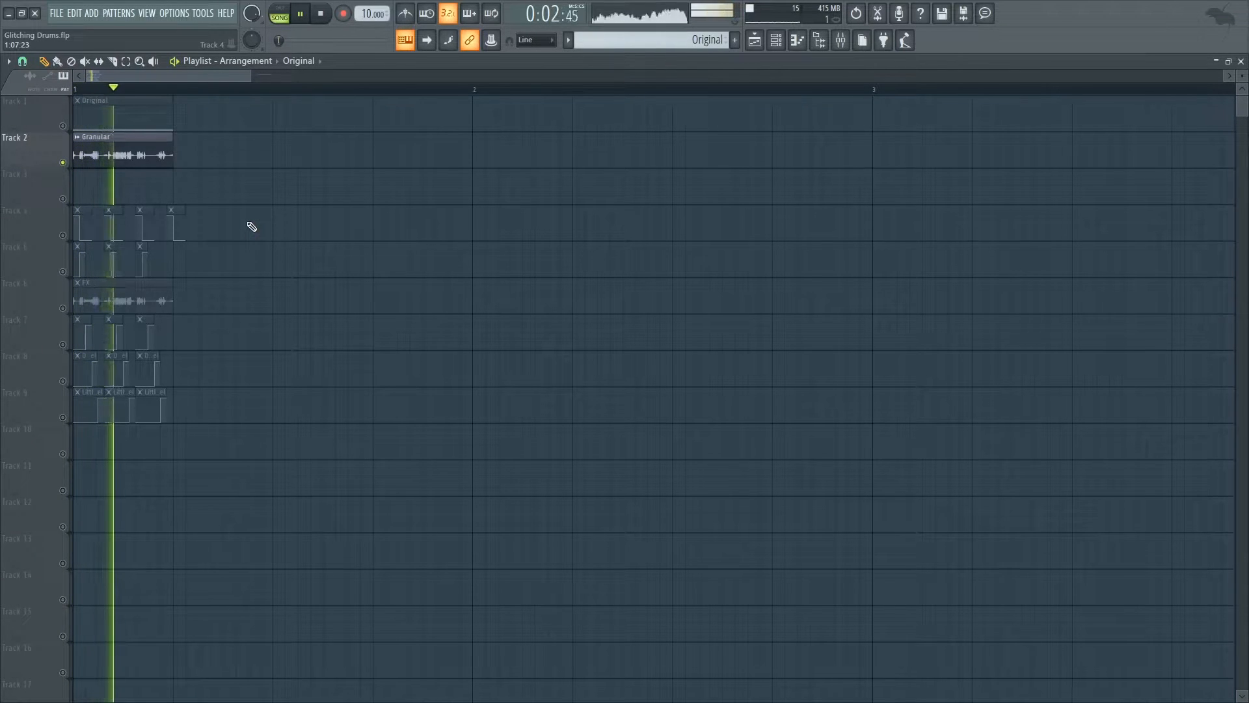
key(space)
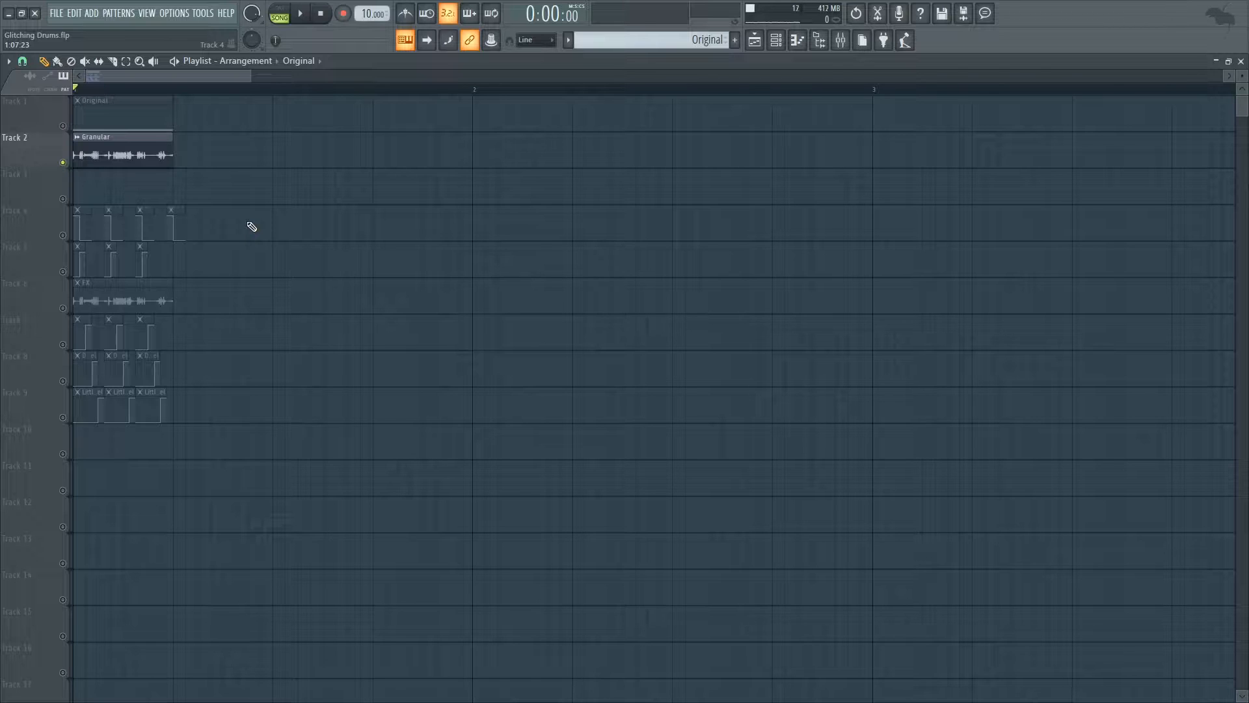
Turn all playlist tracks back on, mute Tracks 1 and 2, and play the FX version of the drums
right_click(64, 273)
right_click(64, 272)
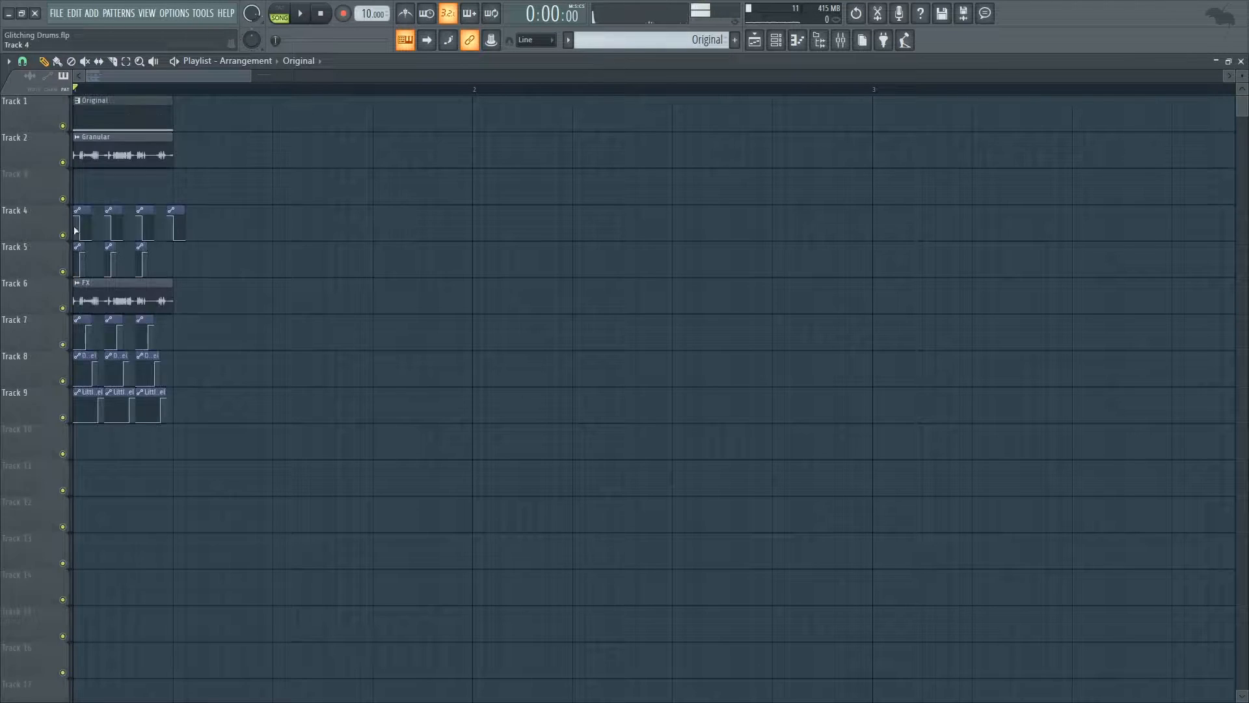
click(63, 162)
click(63, 126)
key(space)
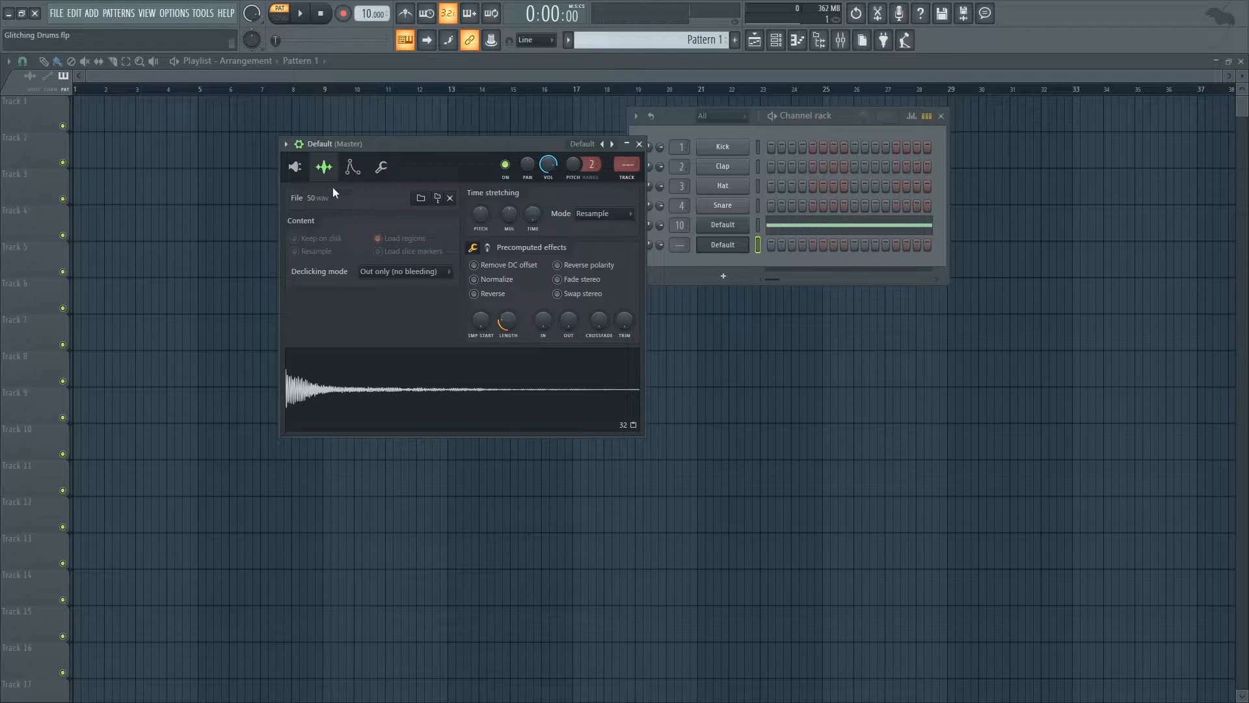
Show the grain controls of the Default Granulizer channel, move its window lower and enable Loop
click(298, 166)
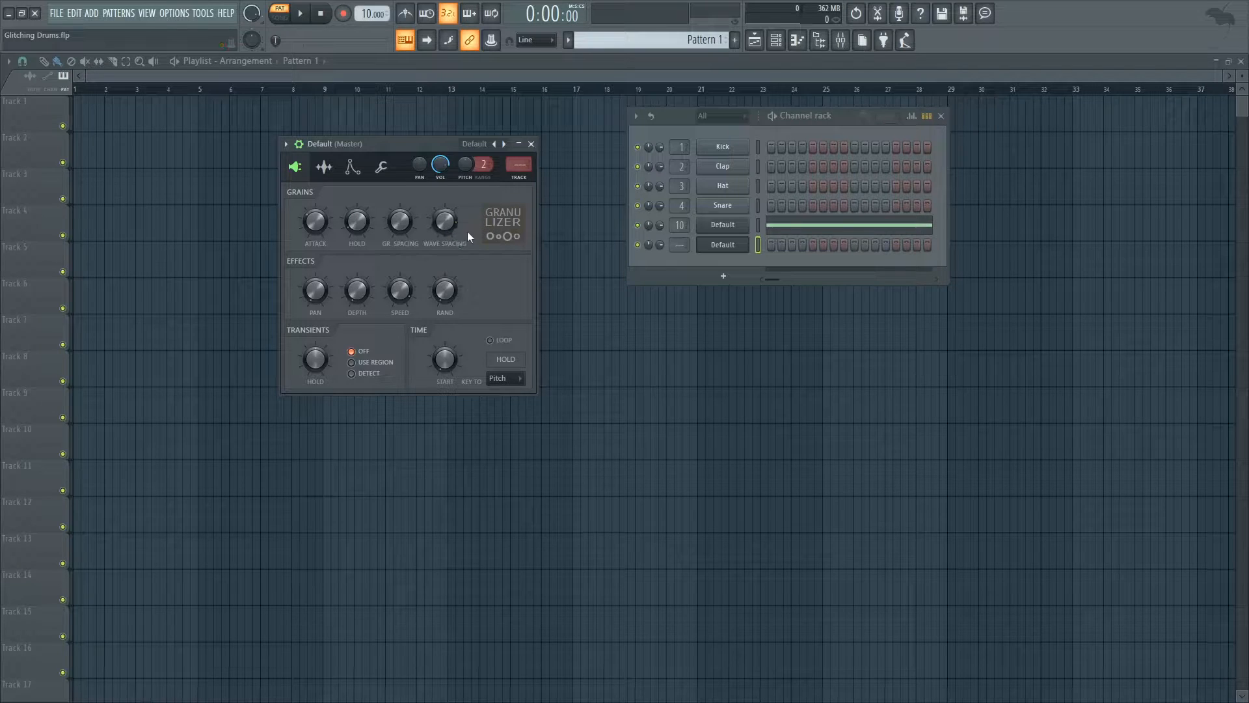
drag(401, 142, 398, 211)
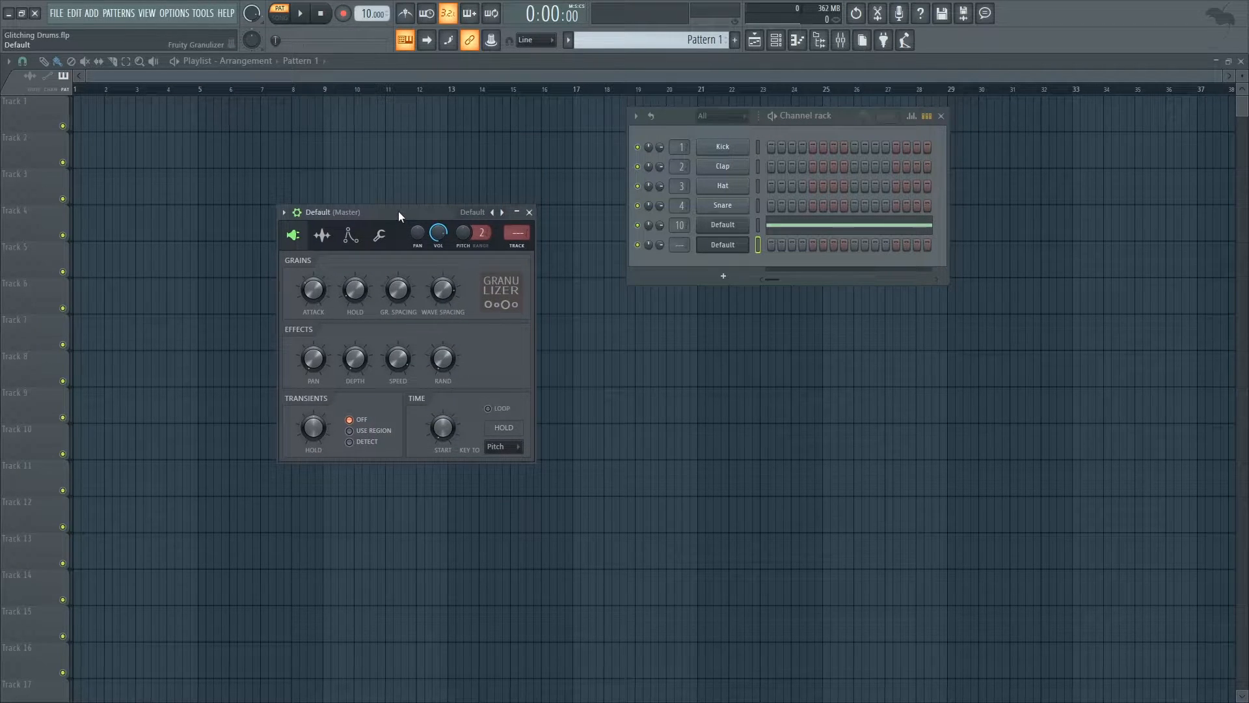
click(504, 411)
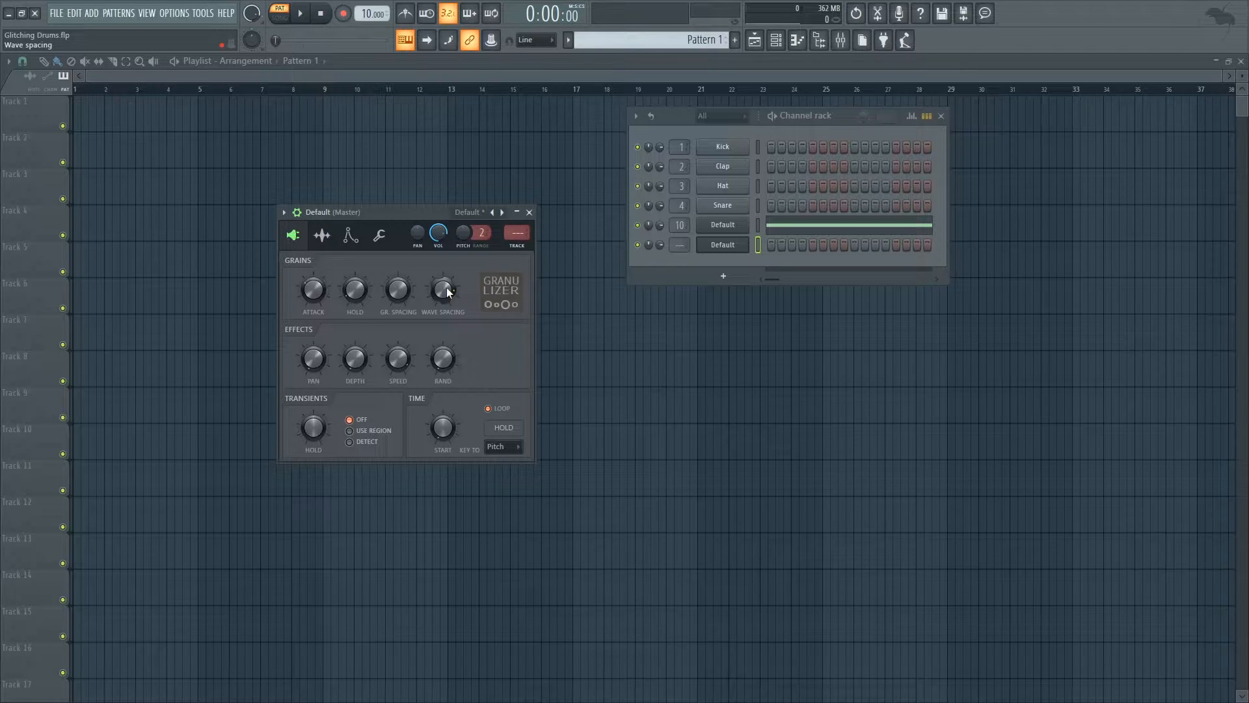
Try different Wave Spacing amounts while auditioning the C5 note, and reset the control to its default
drag(447, 293, 447, 292)
drag(447, 292, 448, 292)
key(q)
drag(448, 292, 448, 292)
drag(447, 293, 449, 293)
key(q)
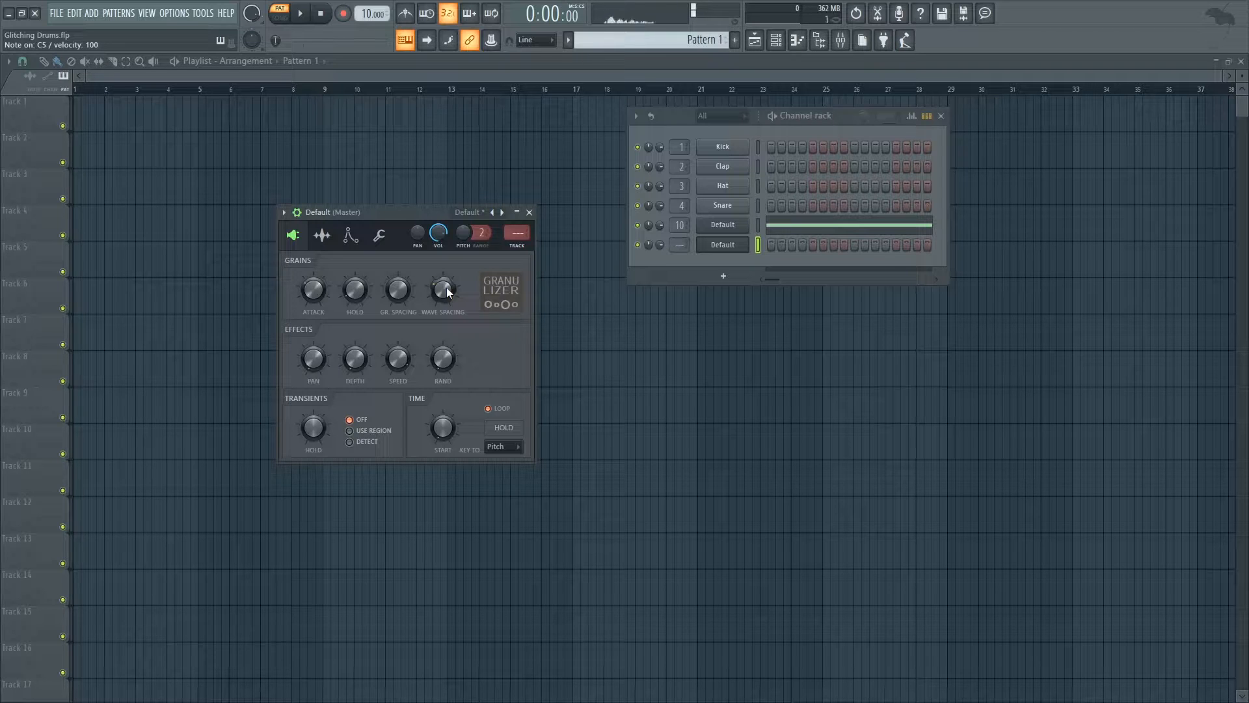
drag(448, 292, 447, 292)
right_click(449, 291)
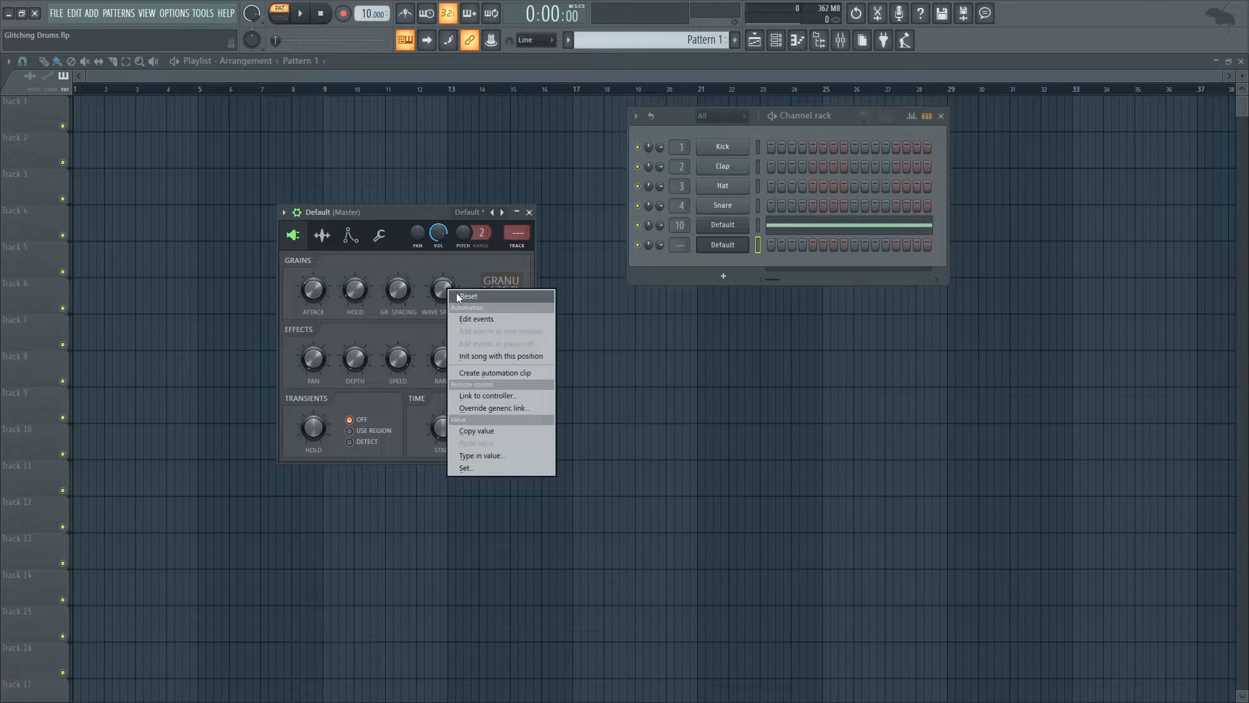
click(467, 296)
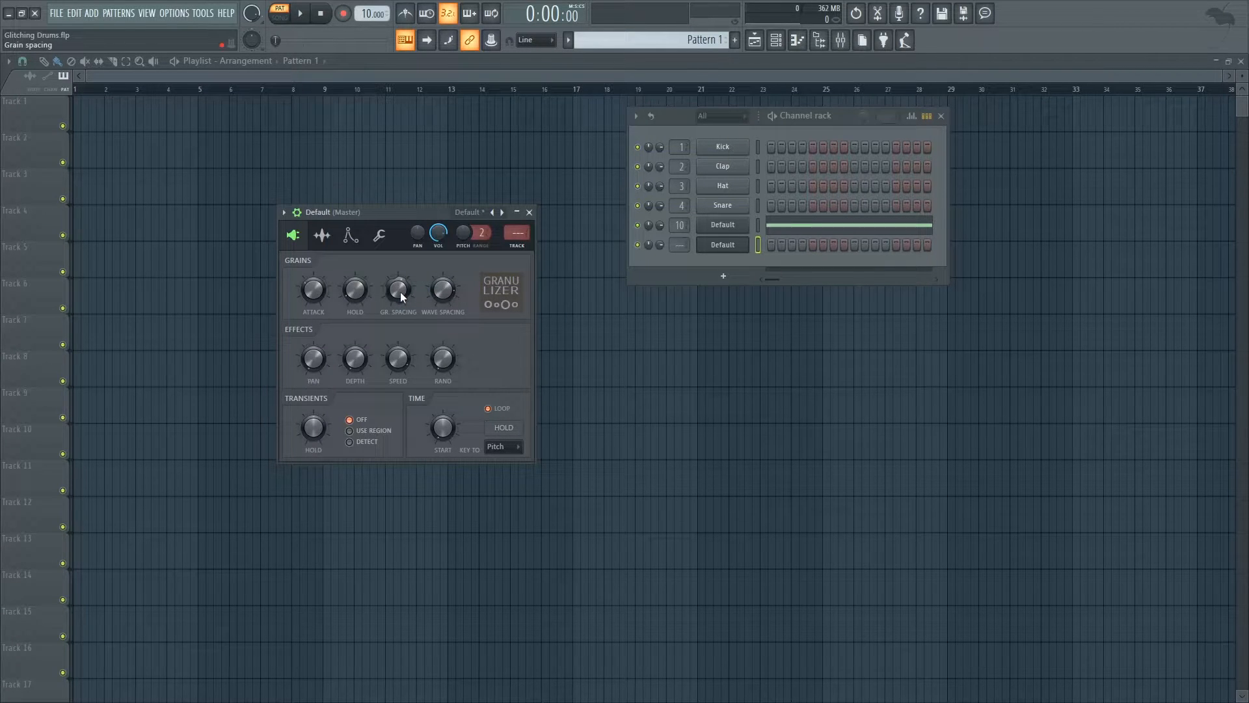
Vary the Granulizer's grain spacing while auditioning the sample with test notes
drag(400, 291, 401, 291)
drag(401, 290, 401, 290)
drag(343, 296, 343, 291)
key(z)
drag(400, 291, 399, 284)
key(z)
drag(398, 290, 358, 311)
key(z)
key(z)
Adjust the grain hold time up and down while auditioning the sample
drag(364, 290, 364, 301)
key(z)
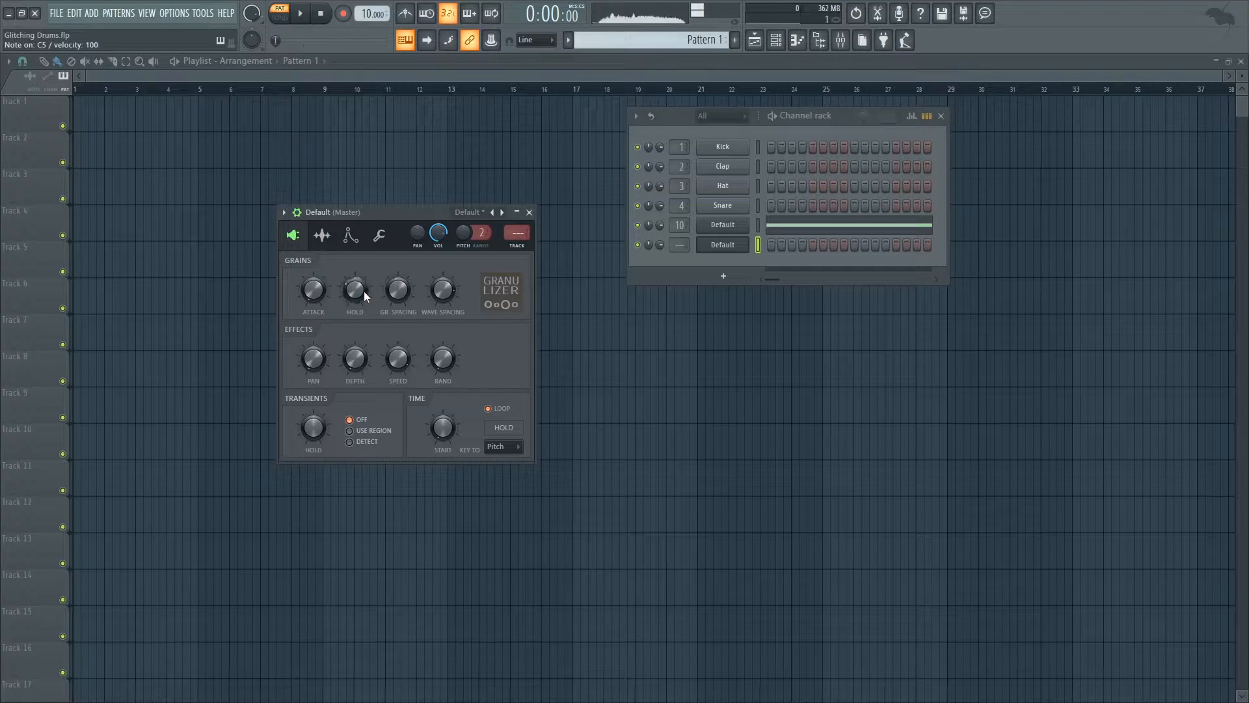
drag(364, 290, 365, 296)
key(z)
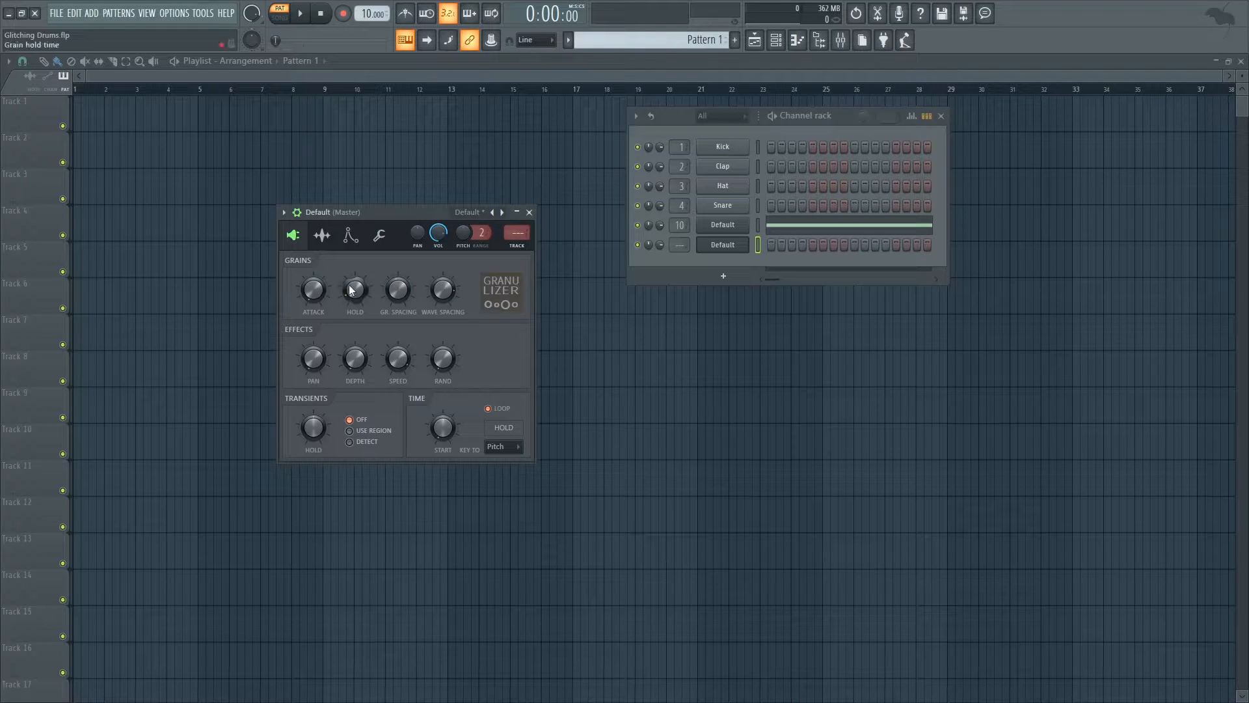
drag(359, 291, 359, 276)
Check the loaded sample's waveform, raise the Wave Spacing and readjust the grain hold time while auditioning notes
click(322, 235)
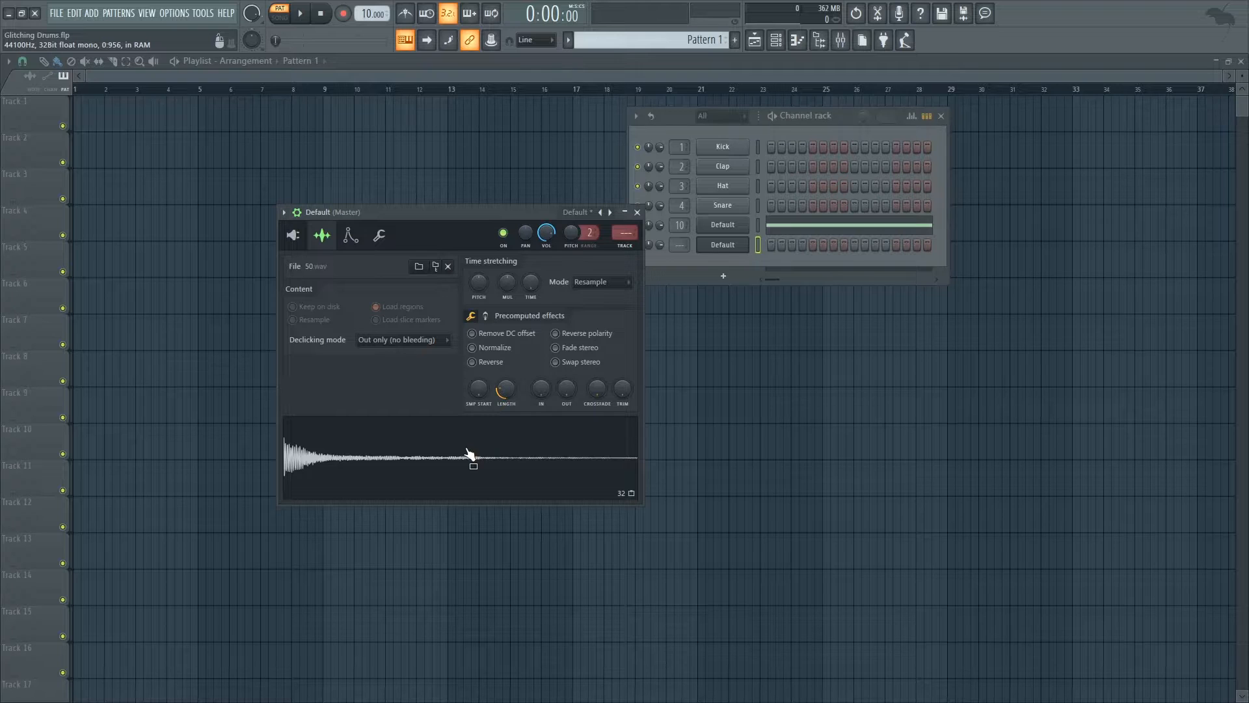
click(293, 235)
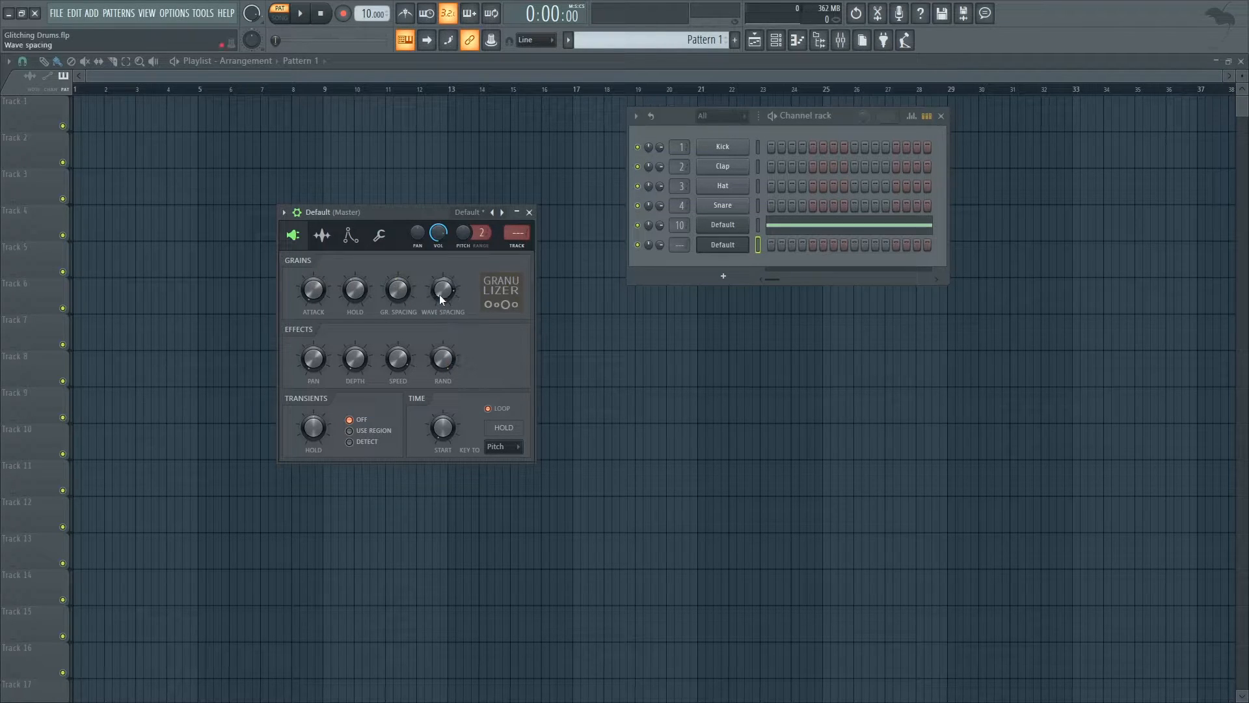
drag(440, 295, 440, 284)
drag(356, 292, 357, 280)
key(q)
drag(362, 292, 361, 283)
key(q)
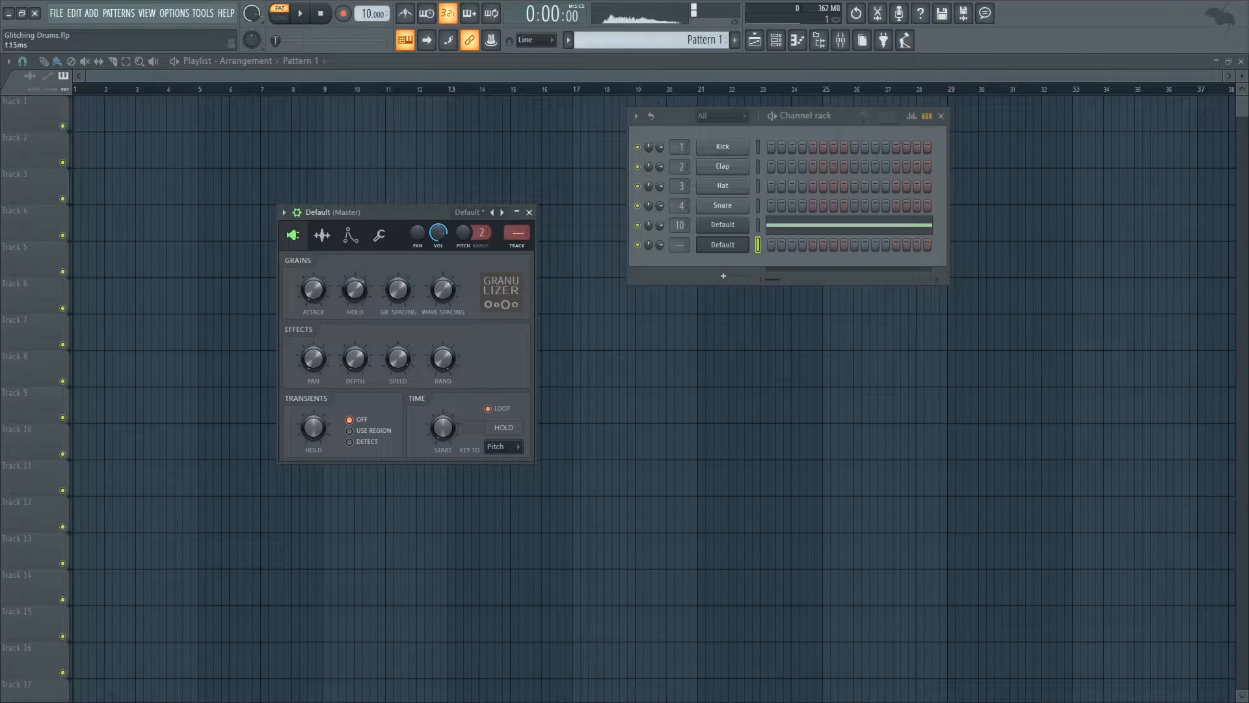
Adjust the Depth, Speed and Rand effects of the Granulizer and audition the result
key(ctrl+s)
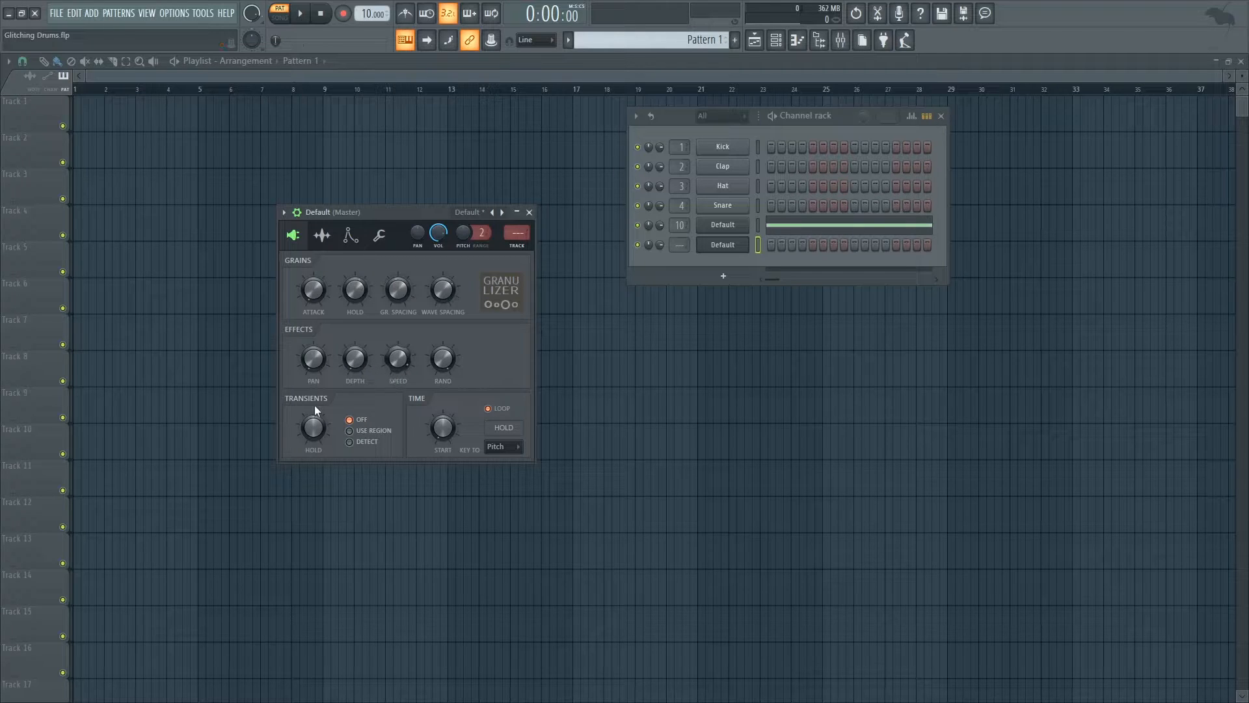
drag(358, 364, 358, 260)
drag(398, 359, 354, 361)
drag(448, 355, 447, 455)
key(q)
Close this Granulizer, open the drum loop's Granulizer routed to mixer track 10, and play the pattern while viewing its sample
click(530, 212)
click(723, 225)
drag(705, 182, 413, 154)
key(space)
click(317, 175)
key(space)
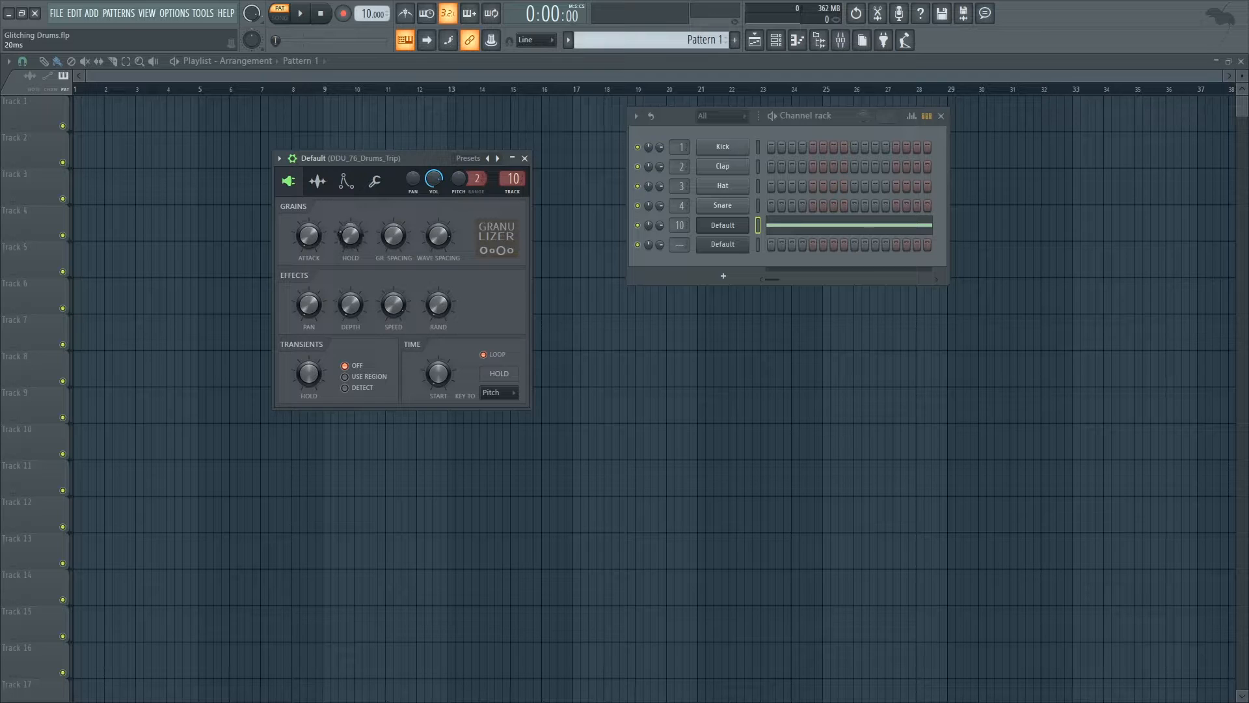
Set the drum loop's grain hold time to 48 ms and adjust the effect speed while replaying the pattern
key(space)
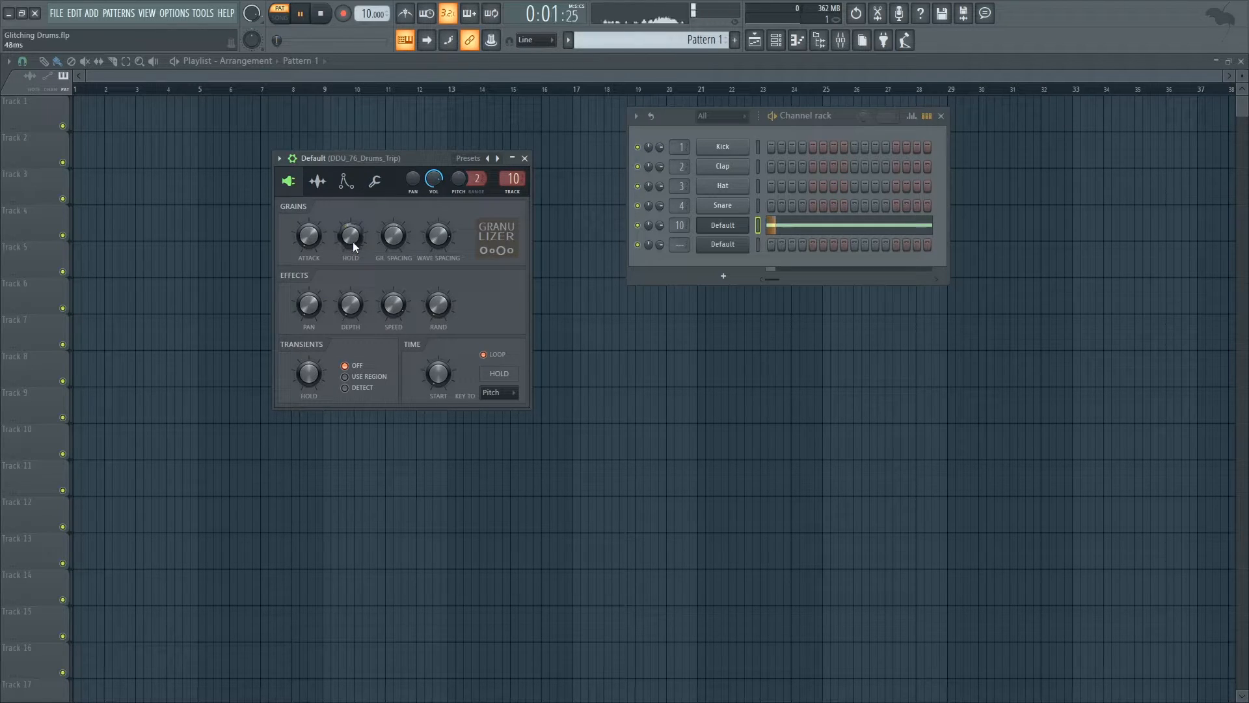
key(space)
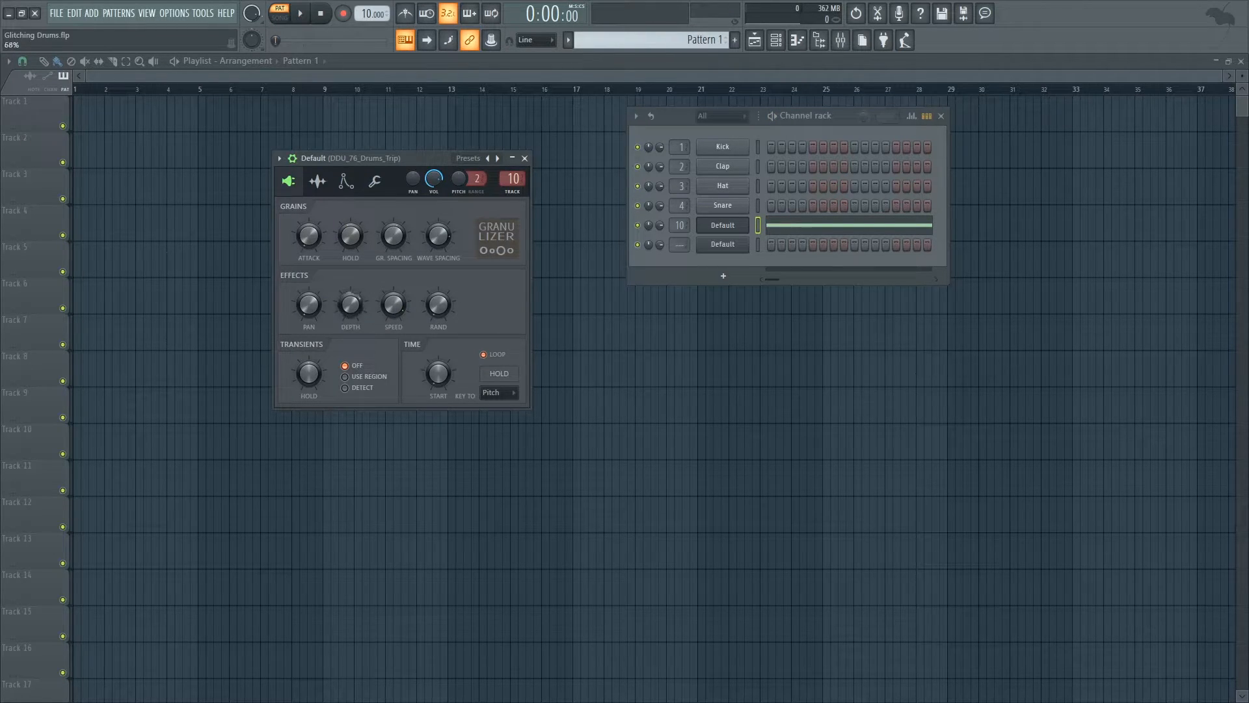
key(space)
drag(394, 304, 393, 293)
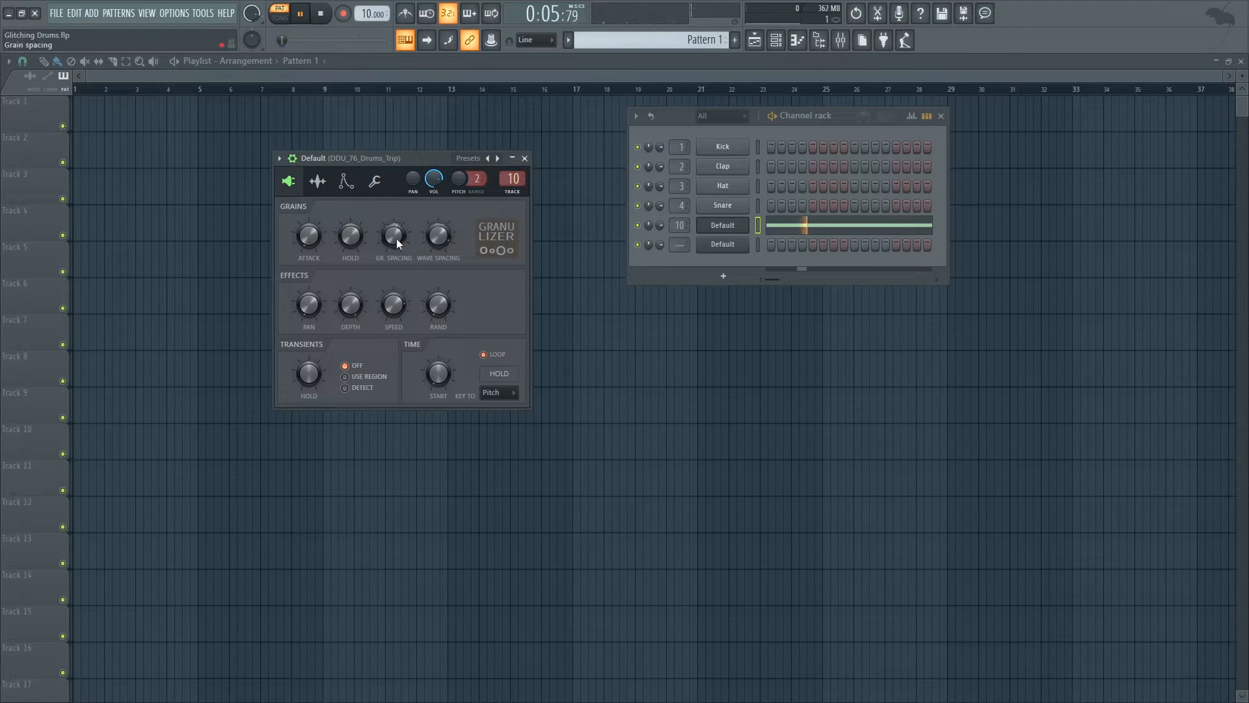
Vary the drum loop's grain spacing while replaying the pattern
key(space)
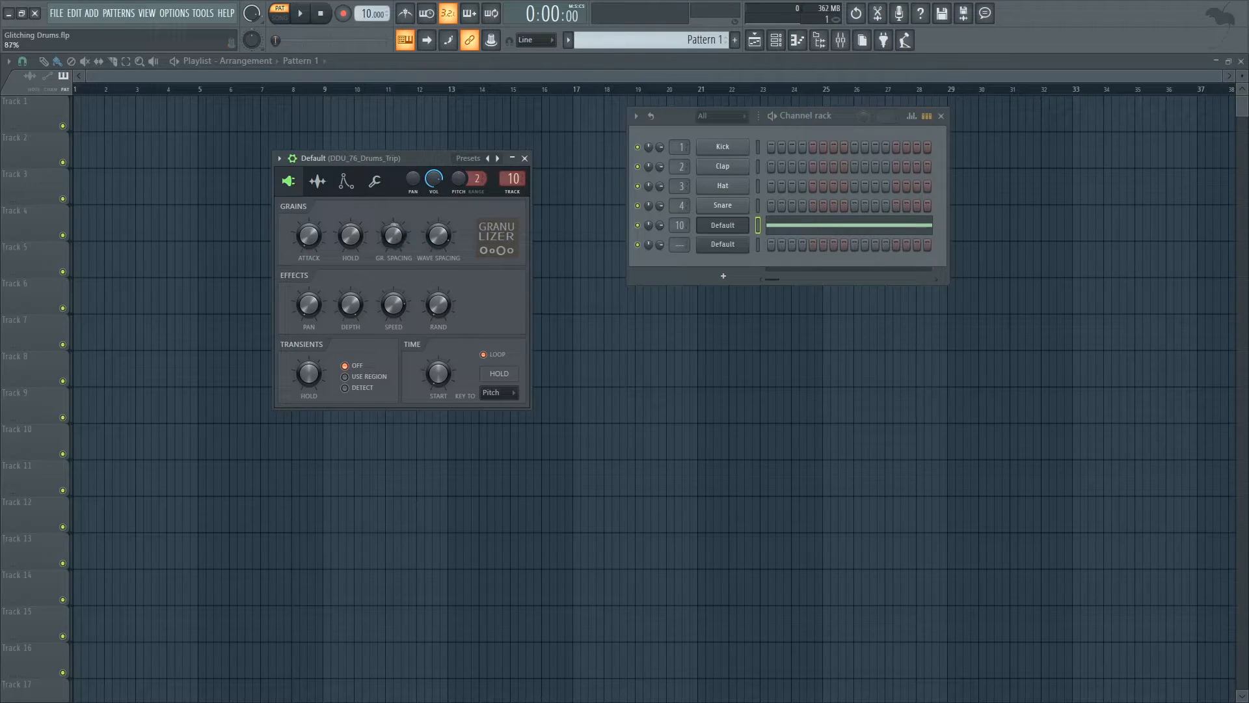
key(space)
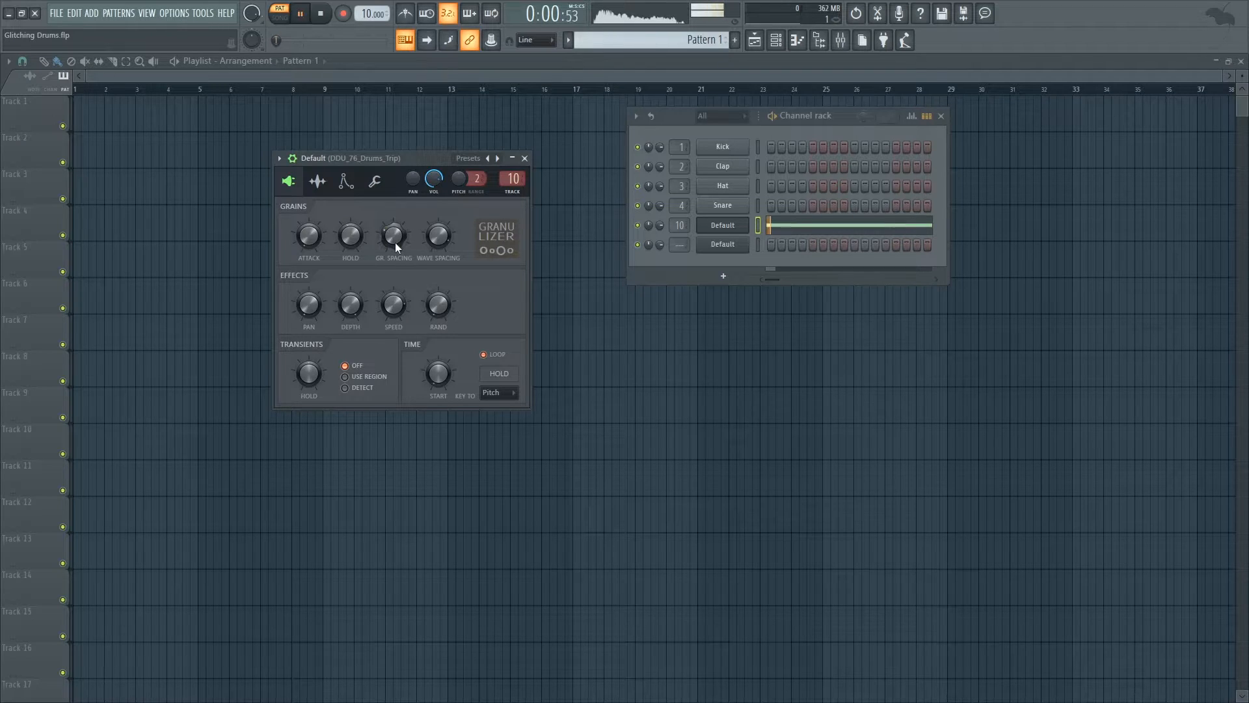
drag(396, 242, 395, 253)
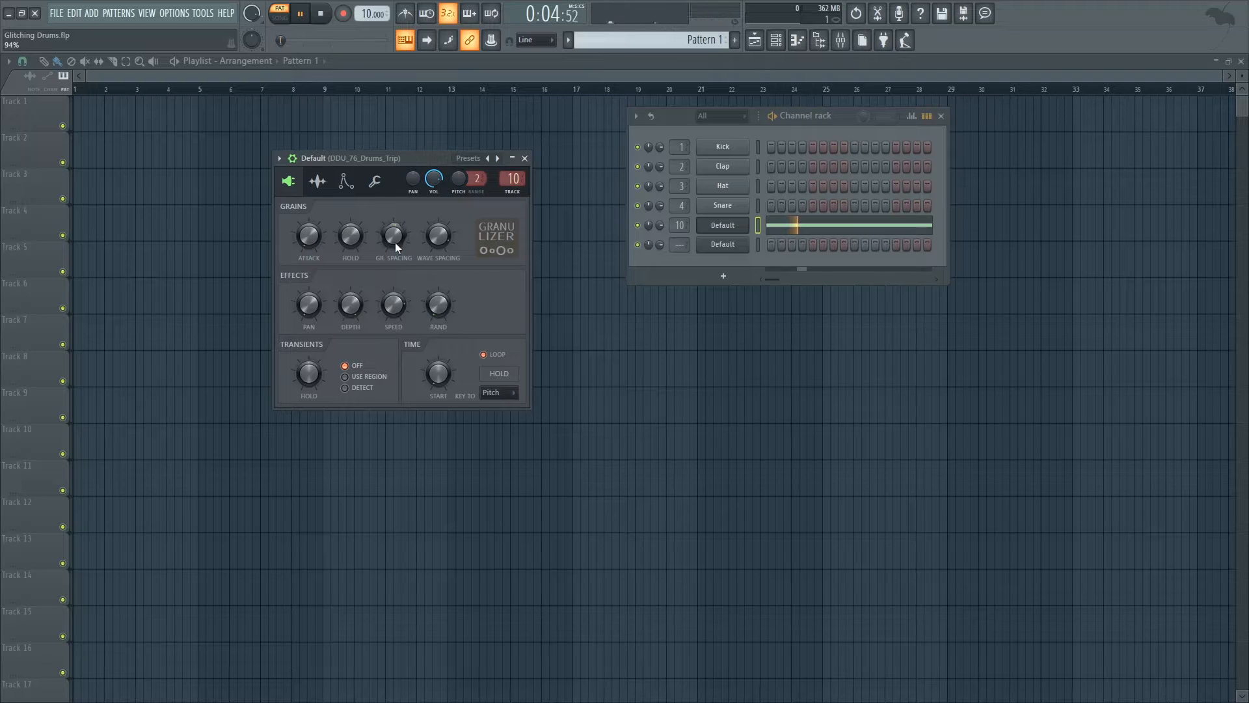
drag(396, 236, 396, 247)
key(space)
Adjust the drum loop's Rand effect to about 28% while replaying the pattern
drag(432, 312, 432, 318)
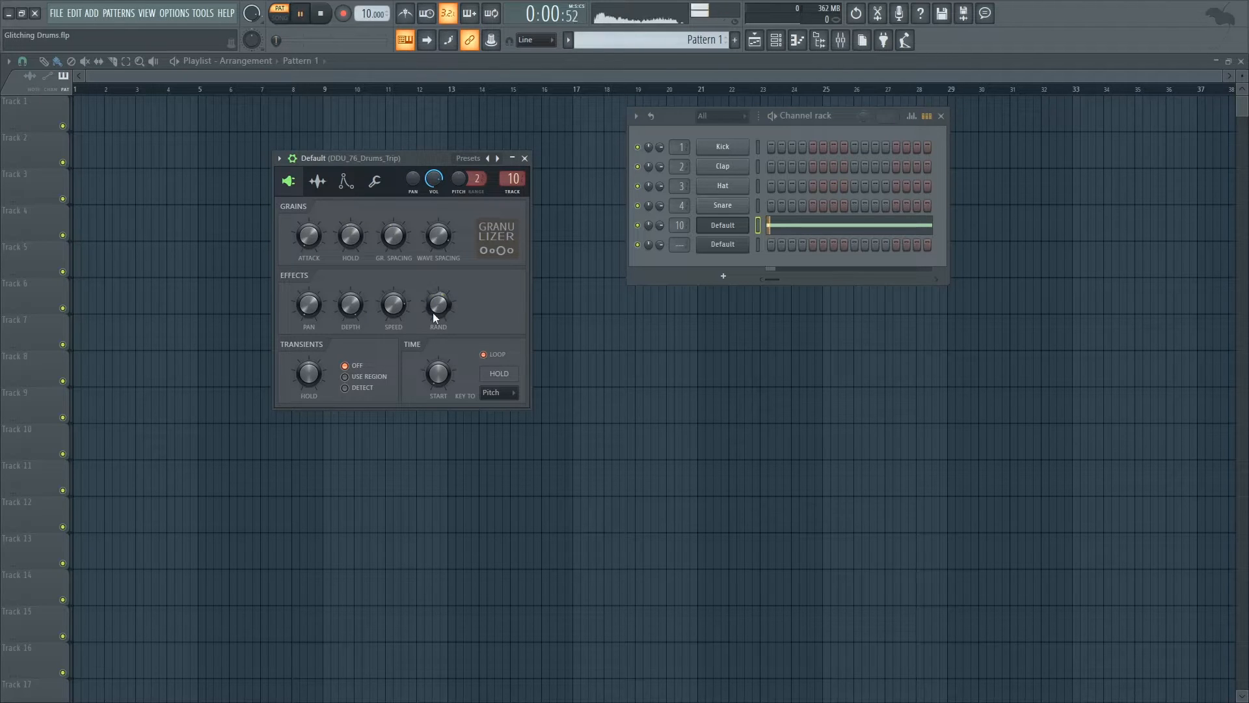
drag(439, 315, 440, 306)
key(space)
key(space)
drag(433, 294, 433, 358)
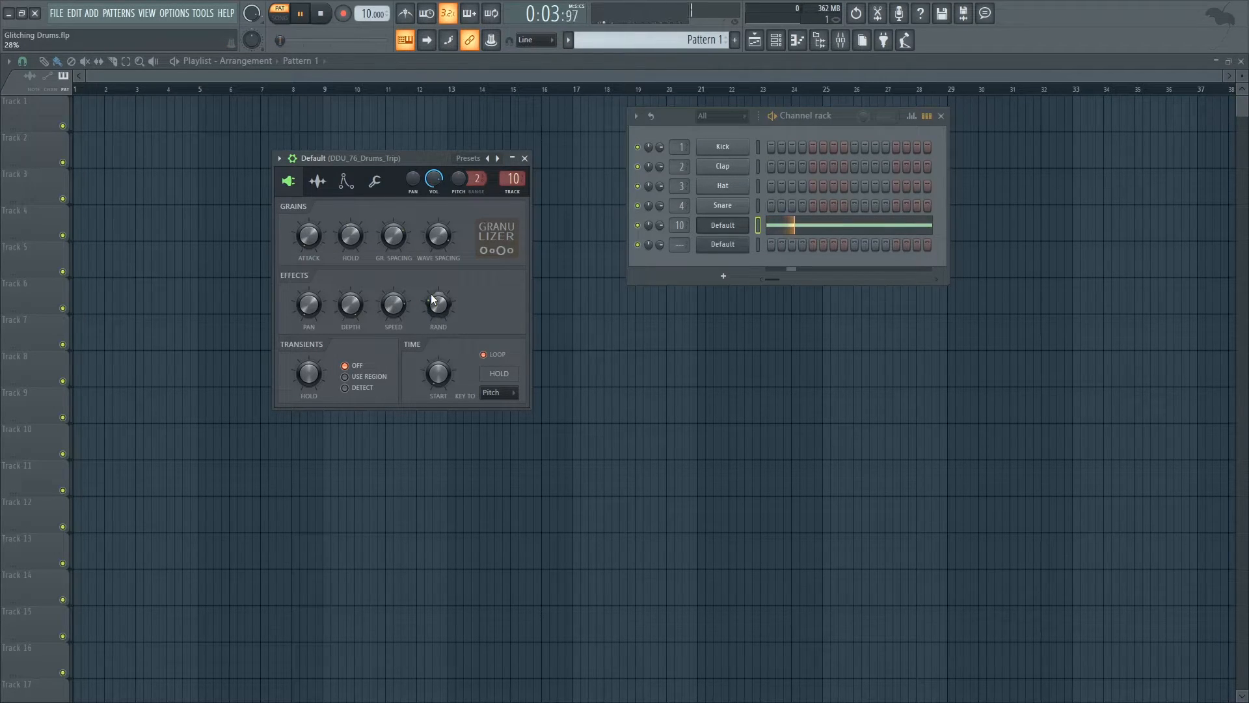
key(space)
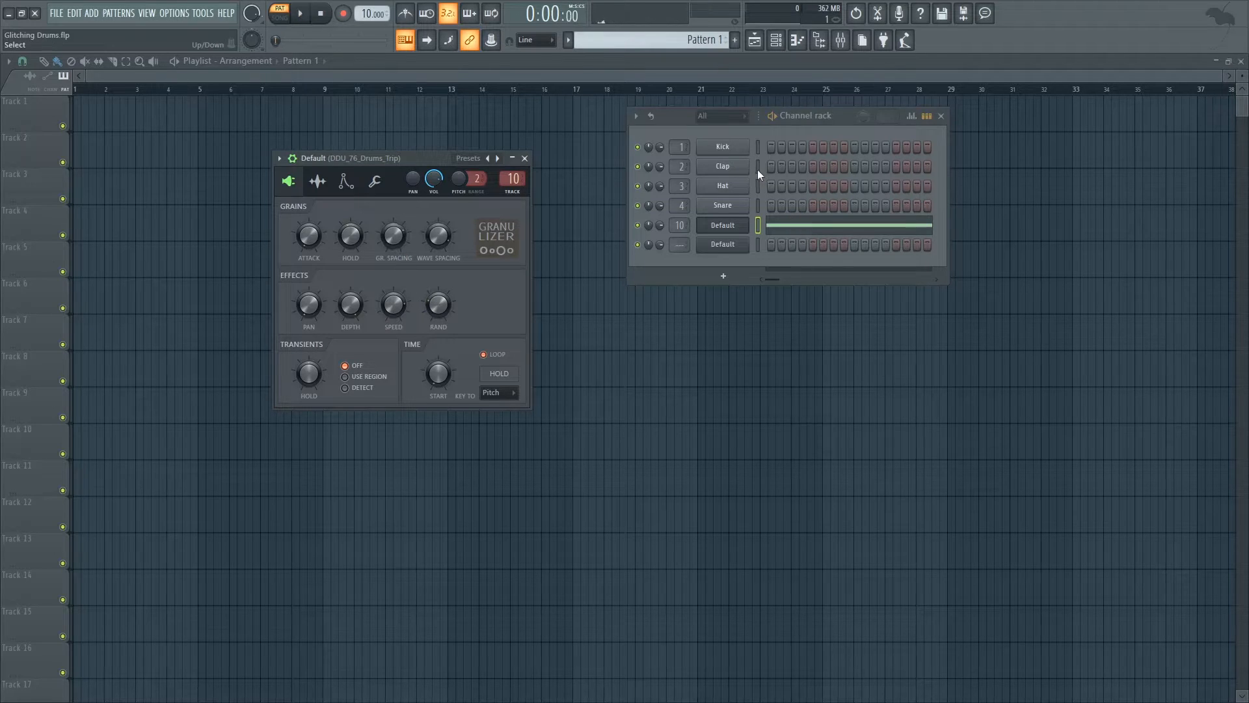
Close the Granulizer and open Edison on the Master mixer track
click(525, 158)
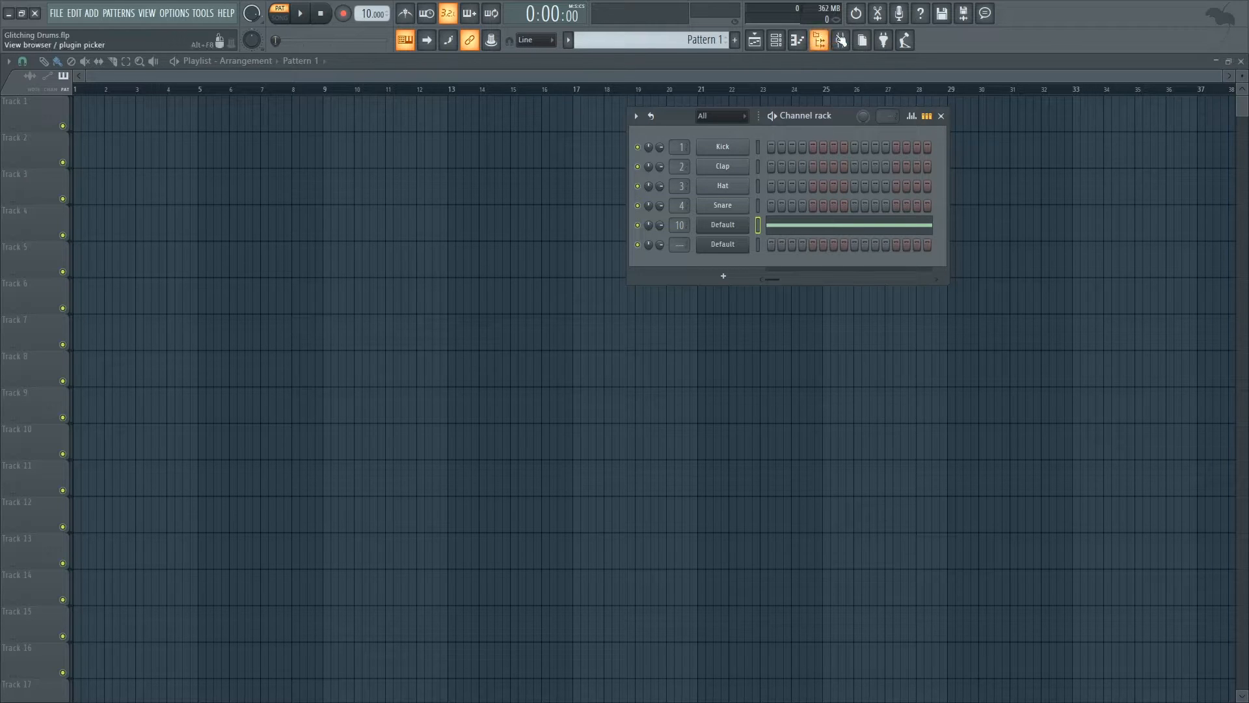
click(841, 41)
click(181, 325)
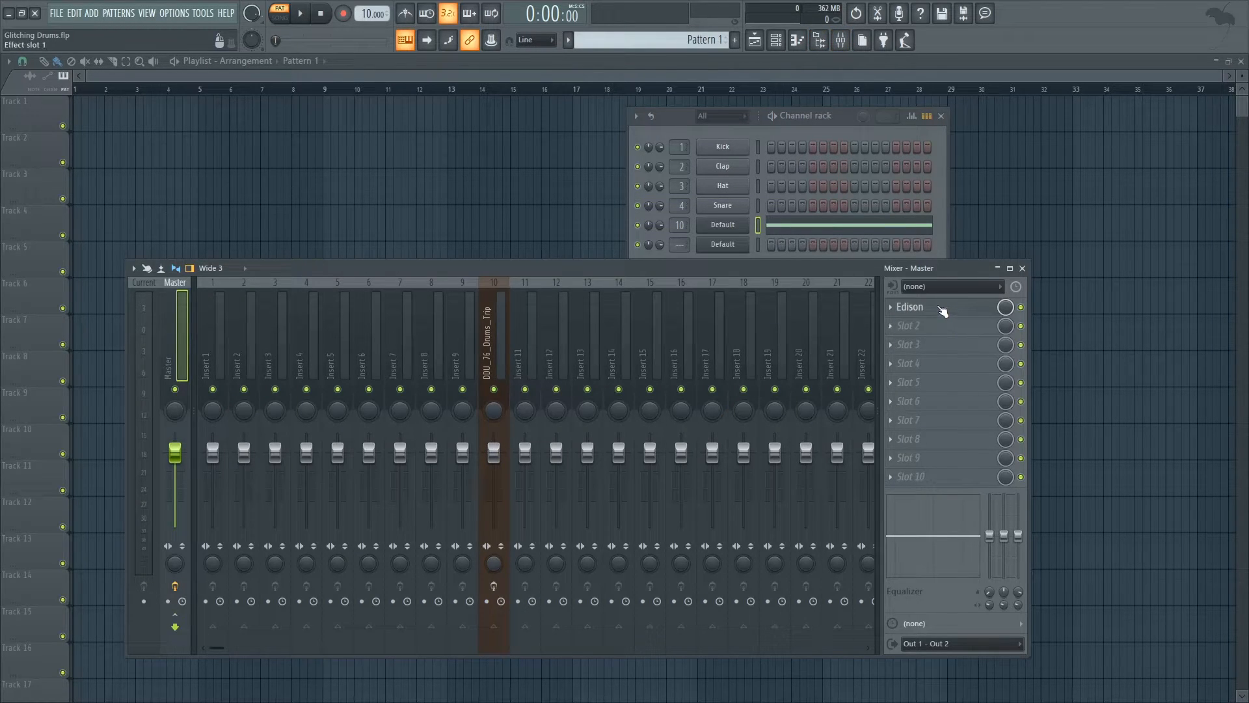
key(ctrl+e)
Replace the drum channel's C5 note with a four-bar A#5 note in the piano roll
click(791, 224)
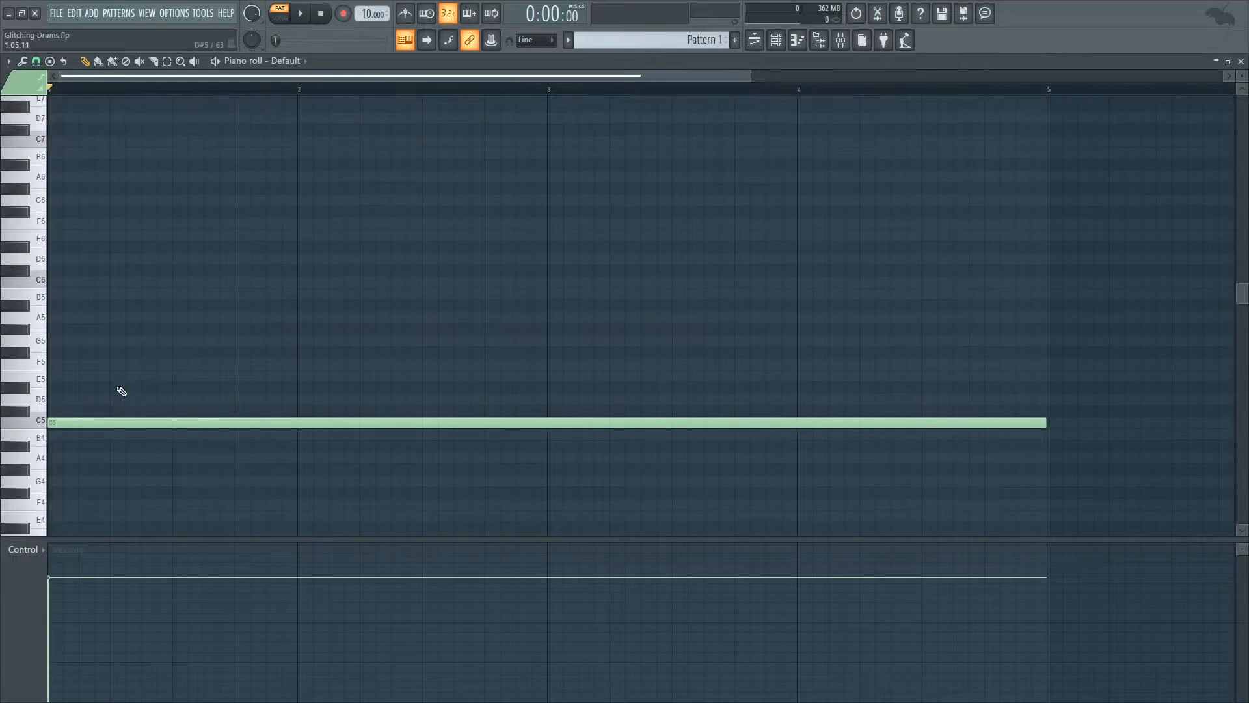
right_click(103, 424)
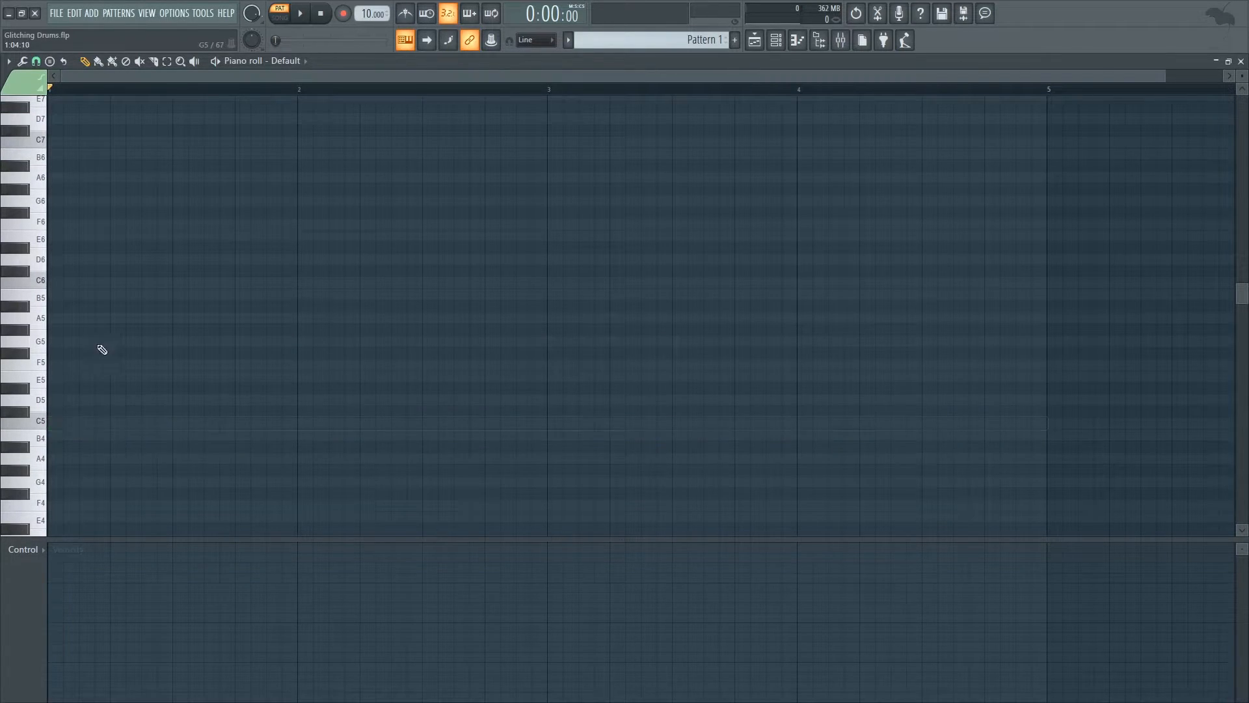
click(57, 308)
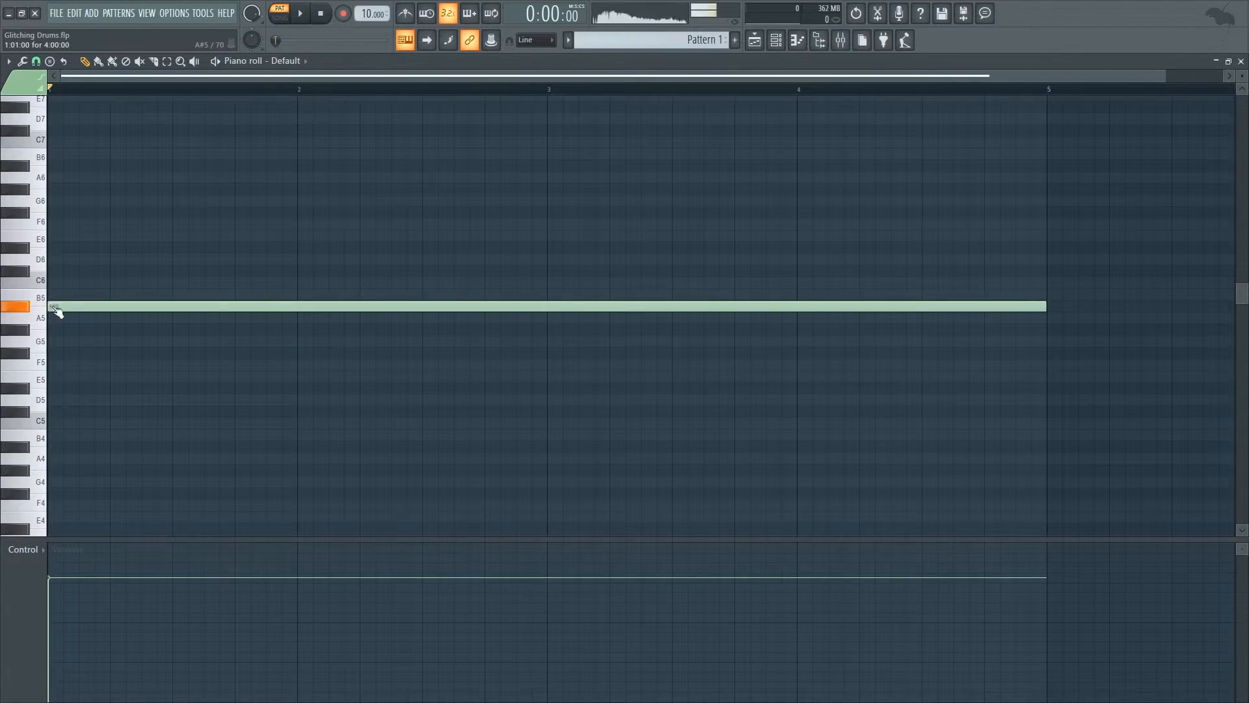
click(1241, 61)
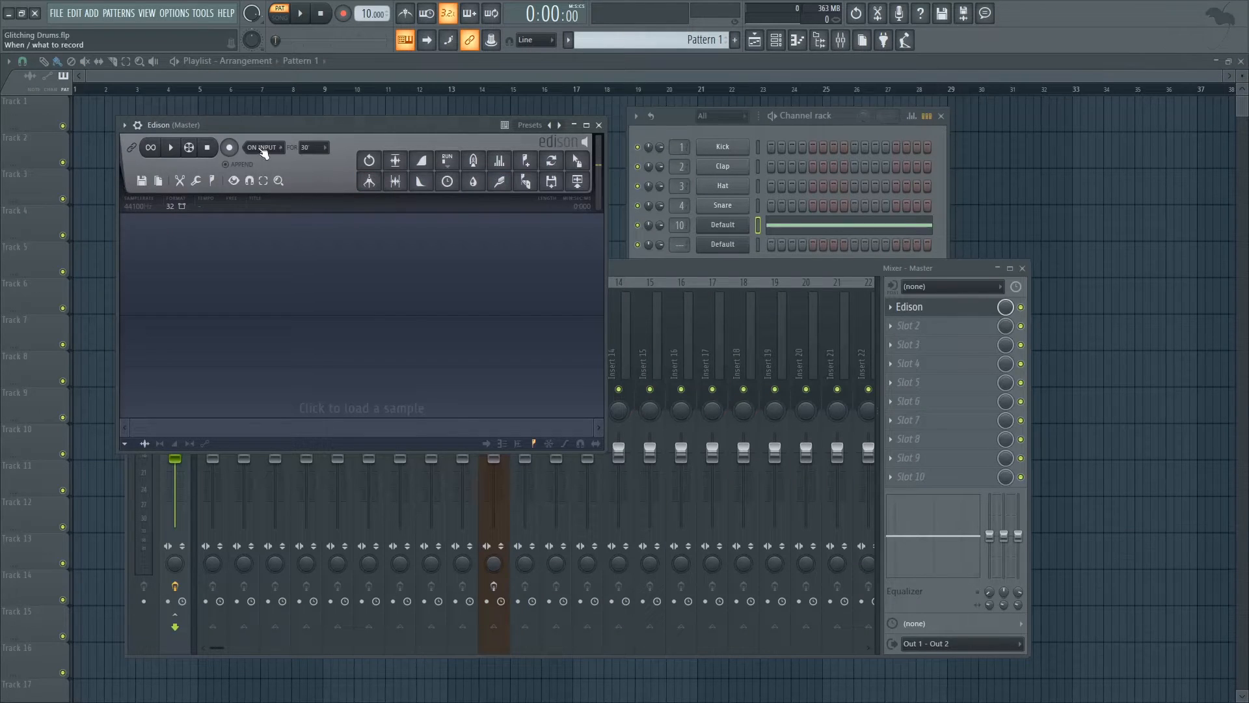
Record the playing drum pattern into Edison on the Master track and stop playback
click(230, 147)
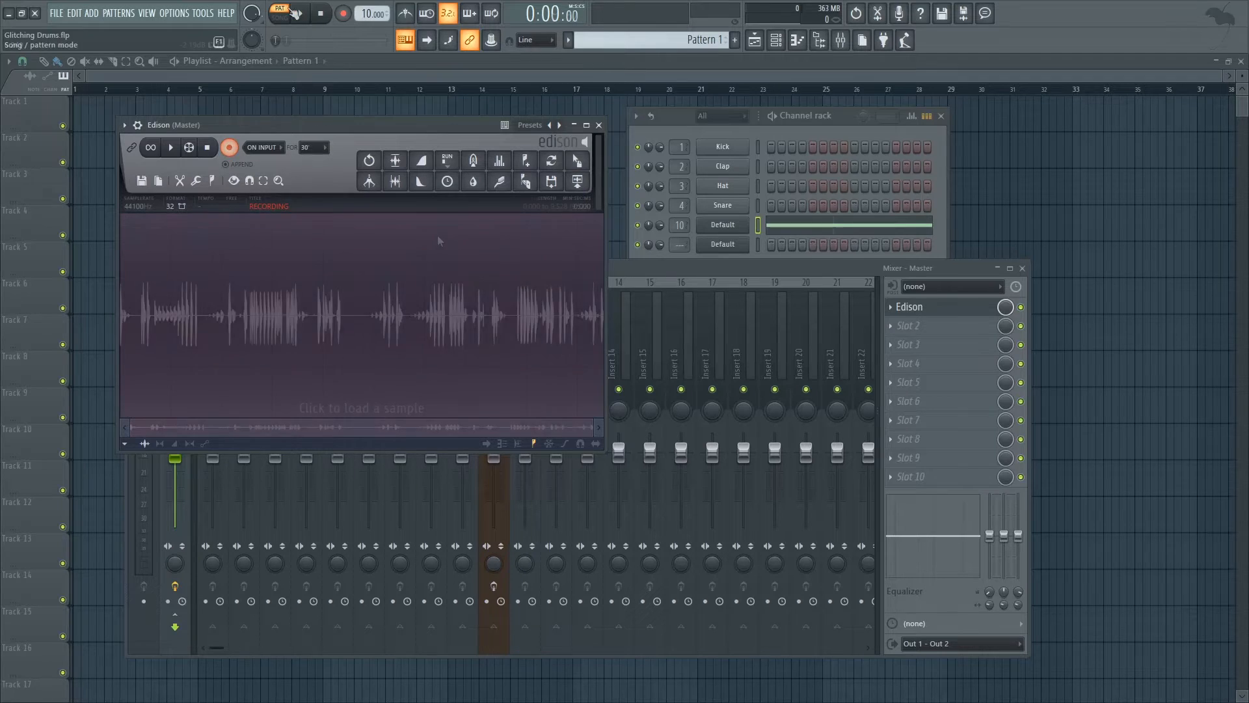
key(space)
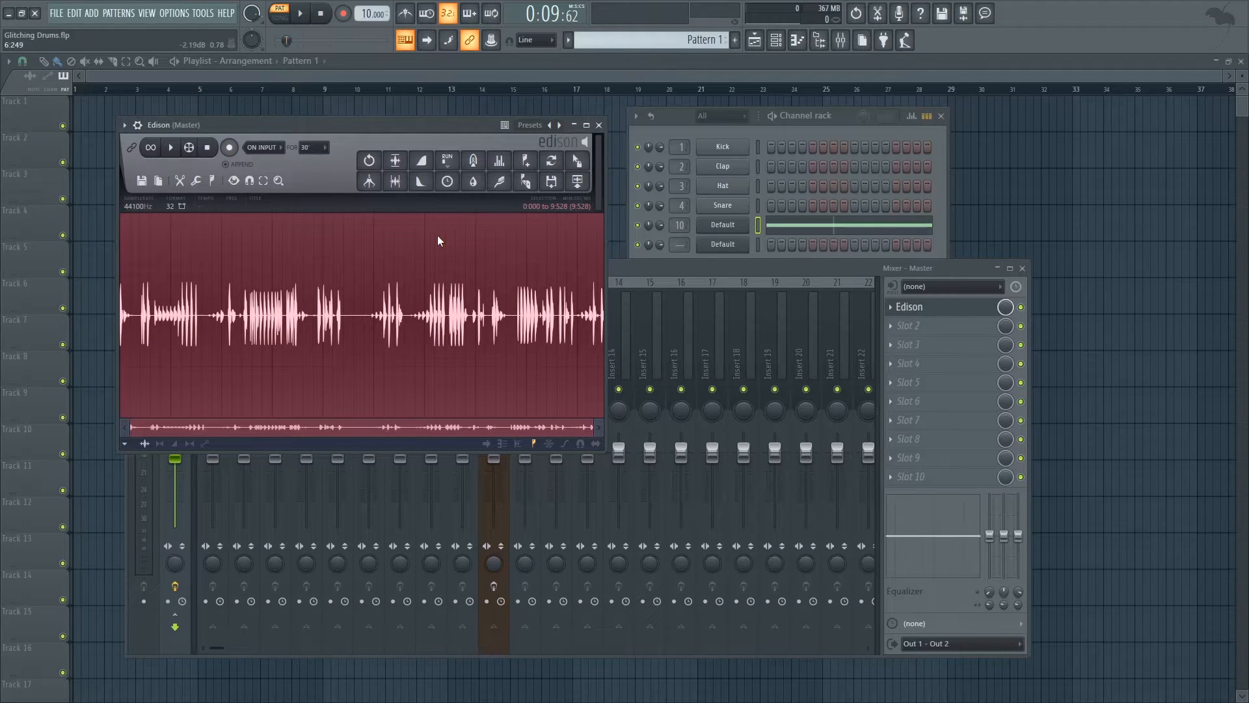
Preview the Edison recording and place it at the start of playlist Track 3, with playback in song mode
key(space)
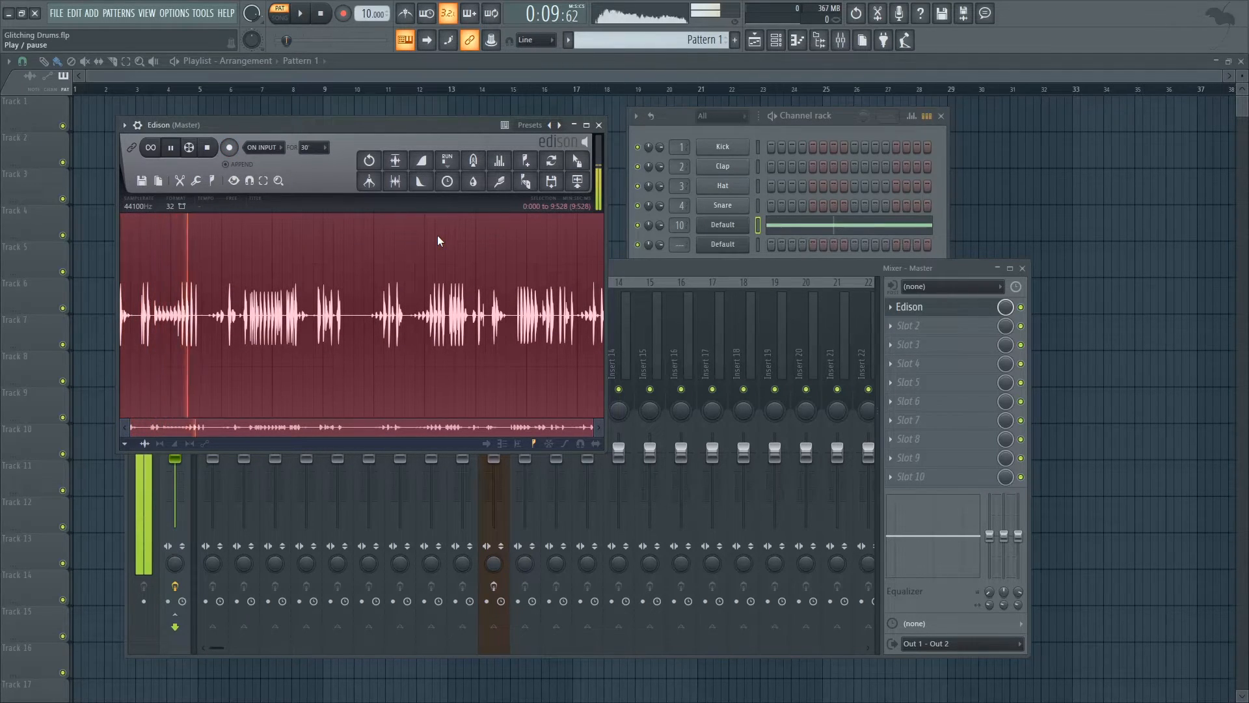
key(space)
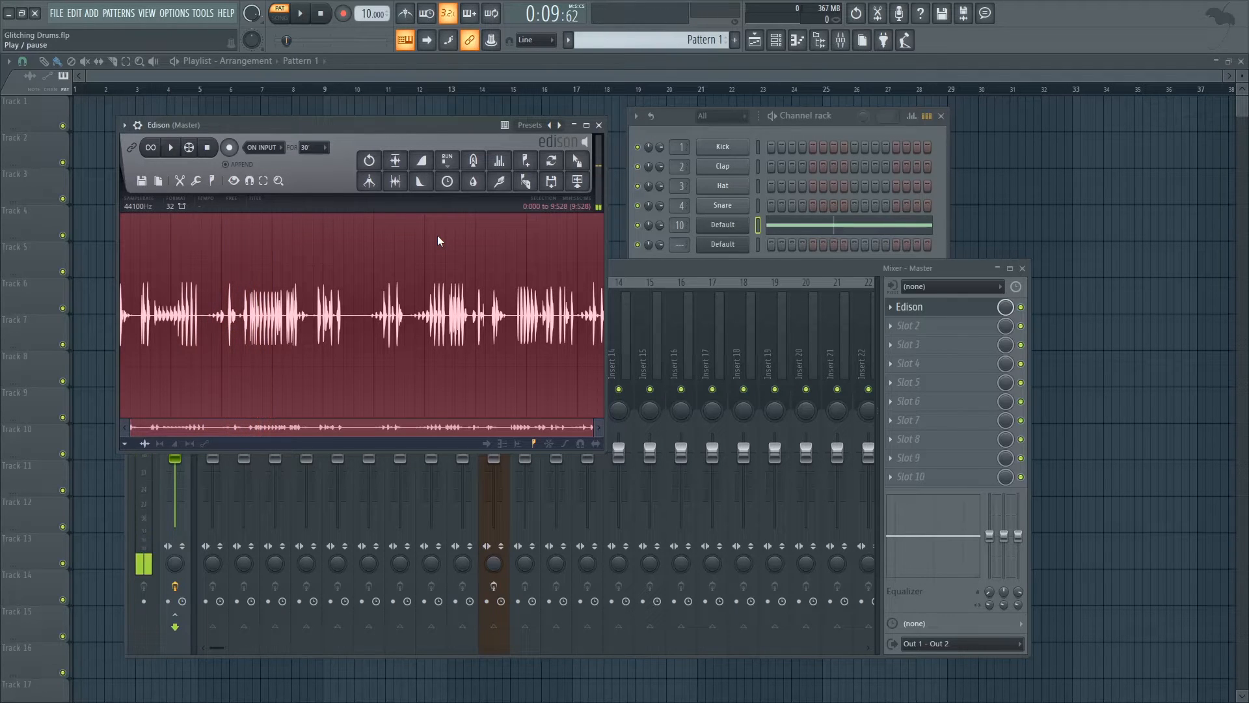
drag(577, 161, 83, 176)
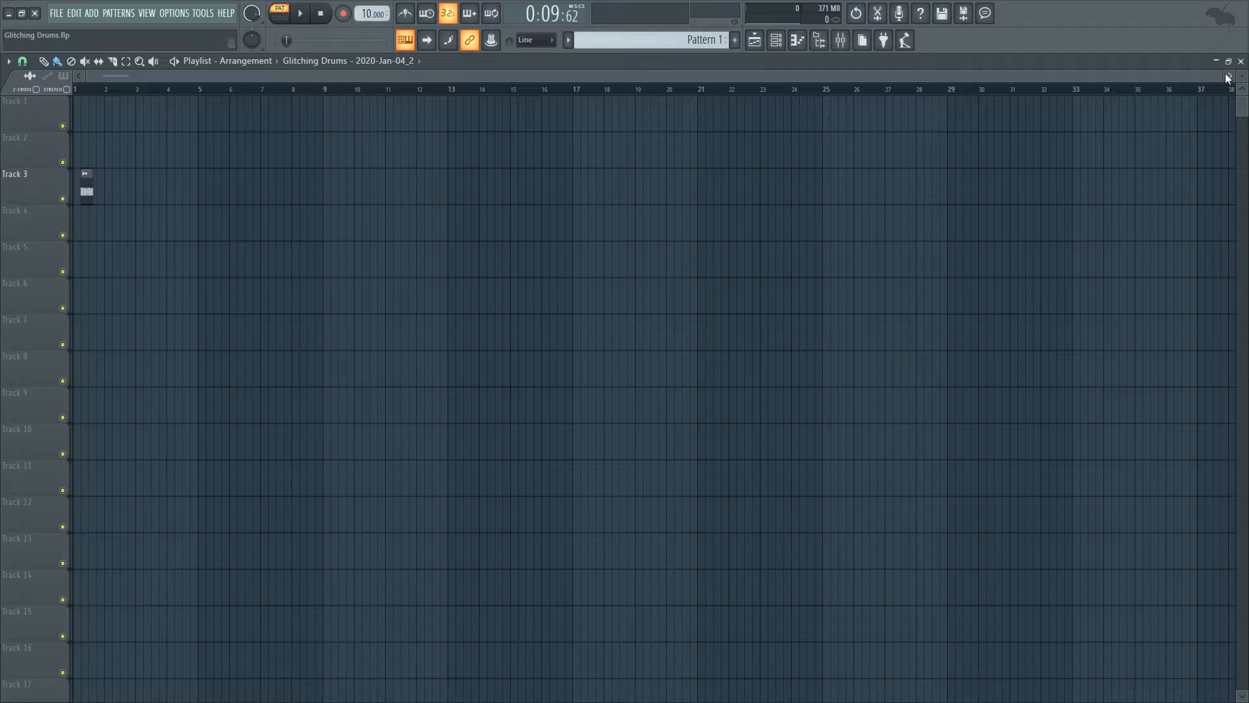
drag(1228, 77, 379, 159)
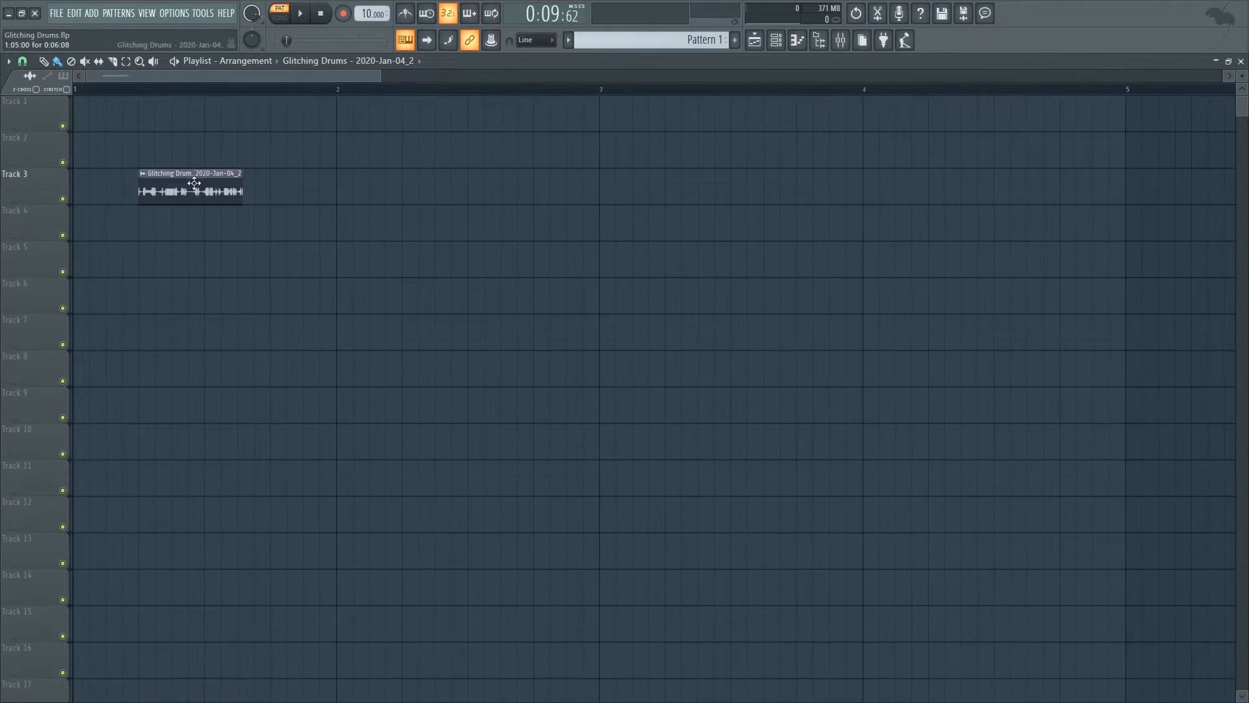
click(279, 14)
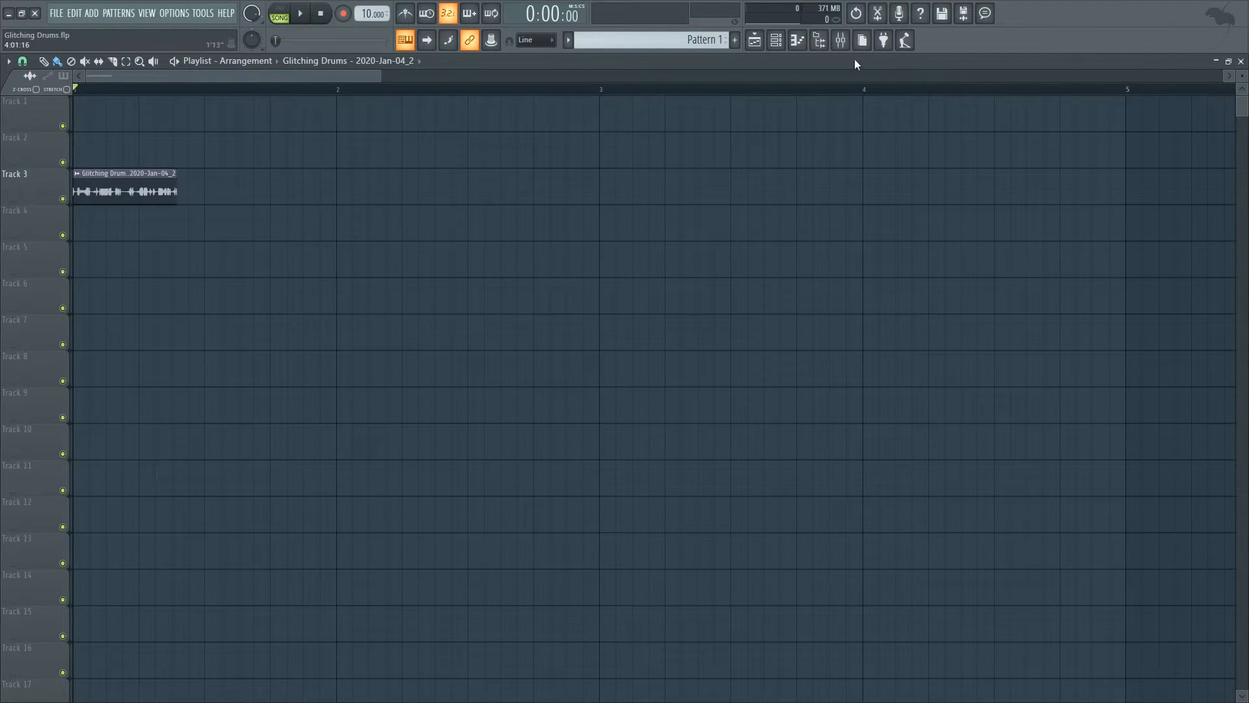
Route the new audio clip's channel to mixer track 10, DDU_76_Drums_Trip
click(841, 40)
right_click(500, 329)
mouse_move(572, 412)
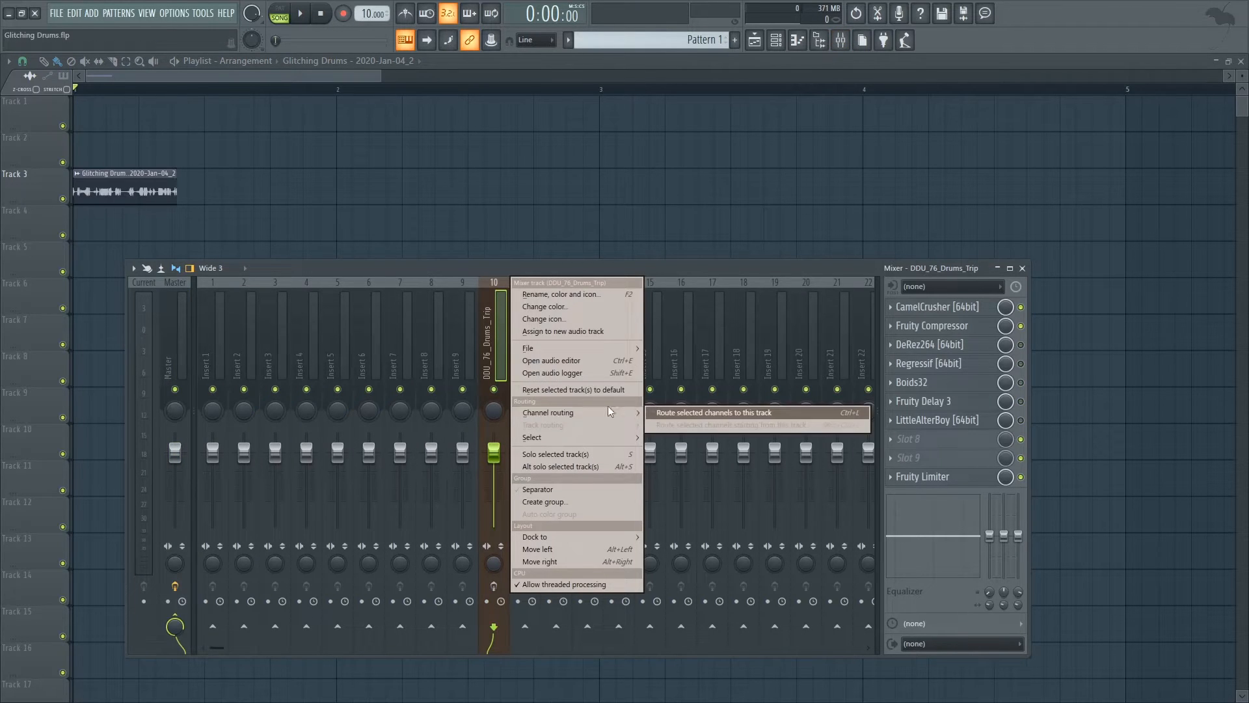
click(662, 413)
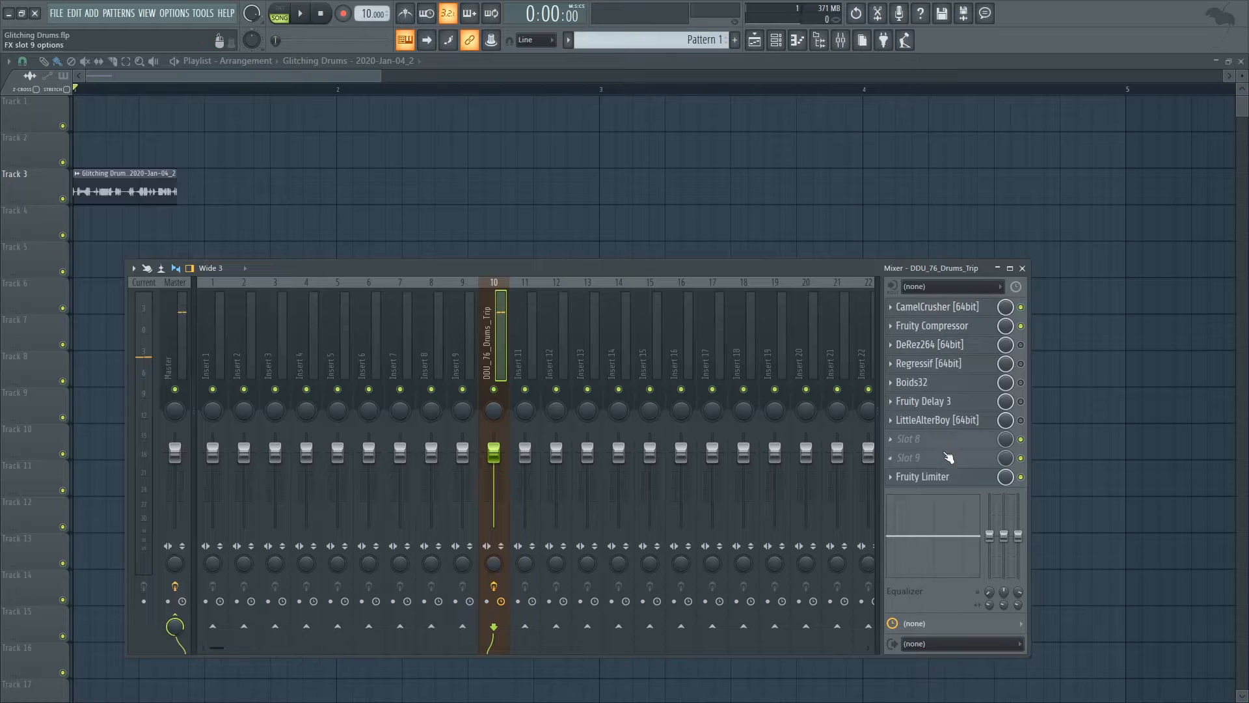
Bypass Fruity Limiter and Fruity Compressor, and compare the drums with CamelCrusher on and off
click(1020, 477)
click(1021, 326)
click(966, 307)
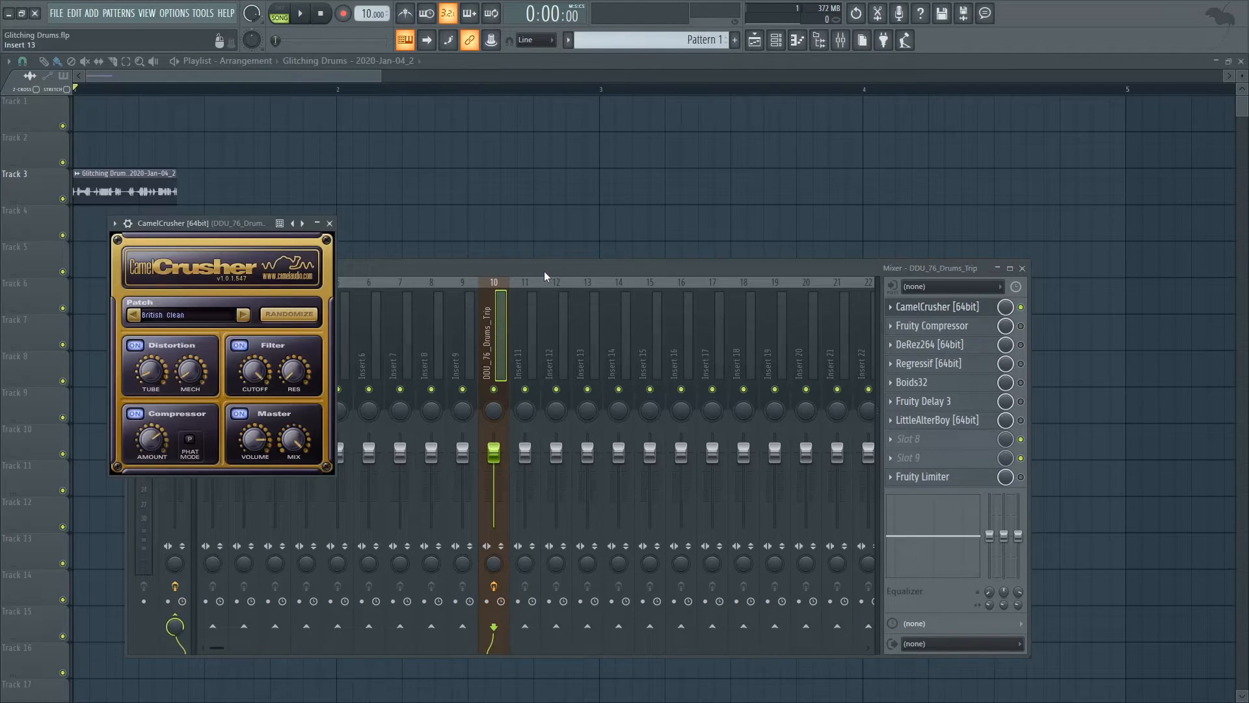
drag(251, 226, 265, 227)
key(space)
click(1020, 307)
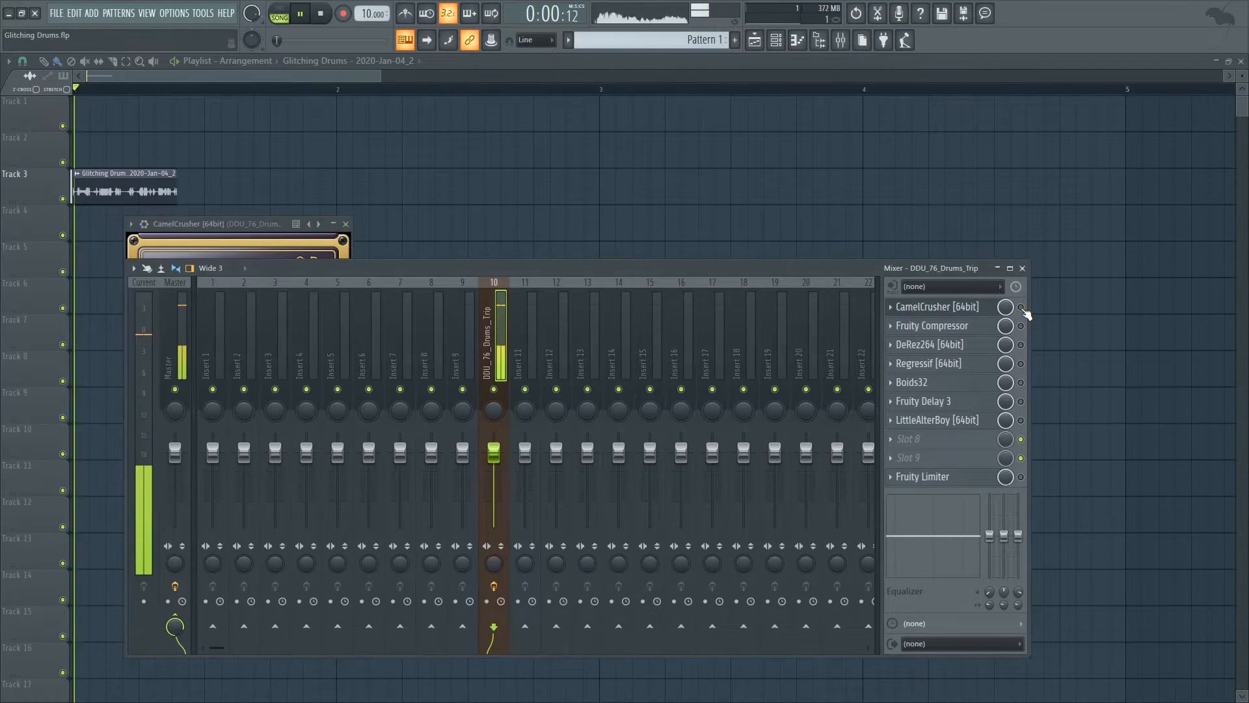
key(space)
click(346, 224)
Enable Fruity Compressor after CamelCrusher and listen to the drums through its existing settings
click(1020, 326)
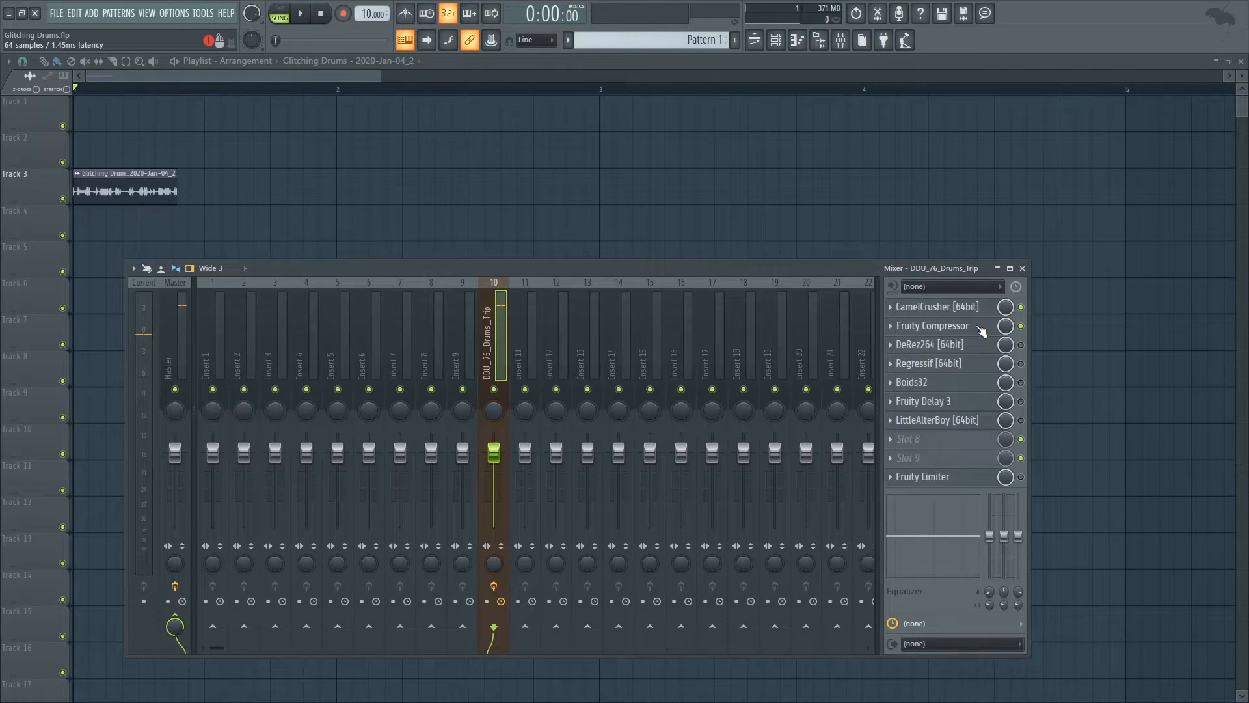
click(979, 327)
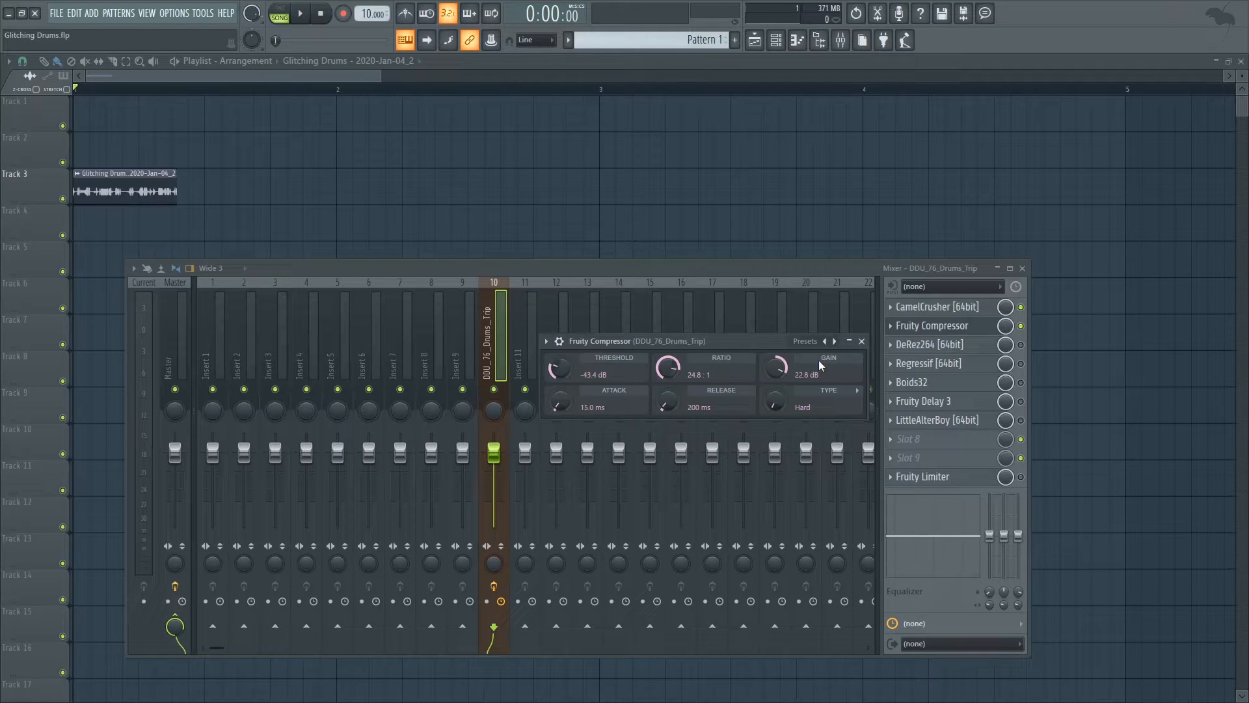
drag(756, 341, 681, 366)
key(space)
key(space)
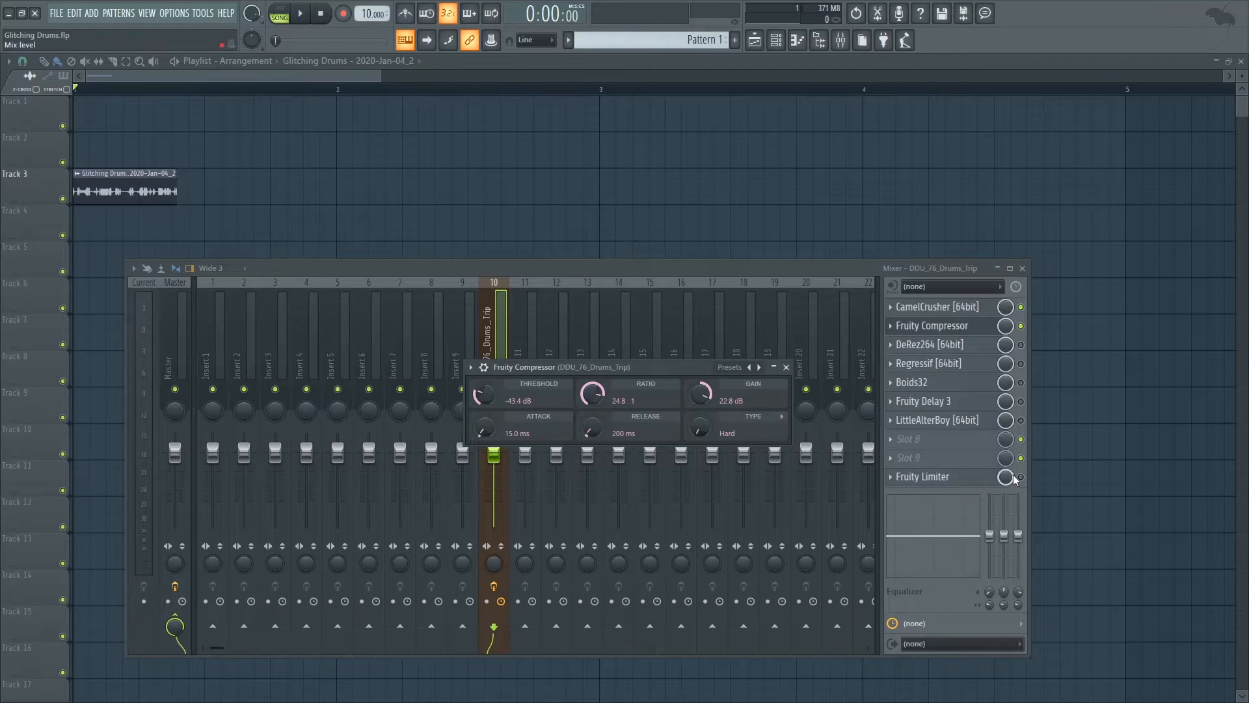
Turn Fruity Limiter back on, check its ceiling control and close its window
click(984, 486)
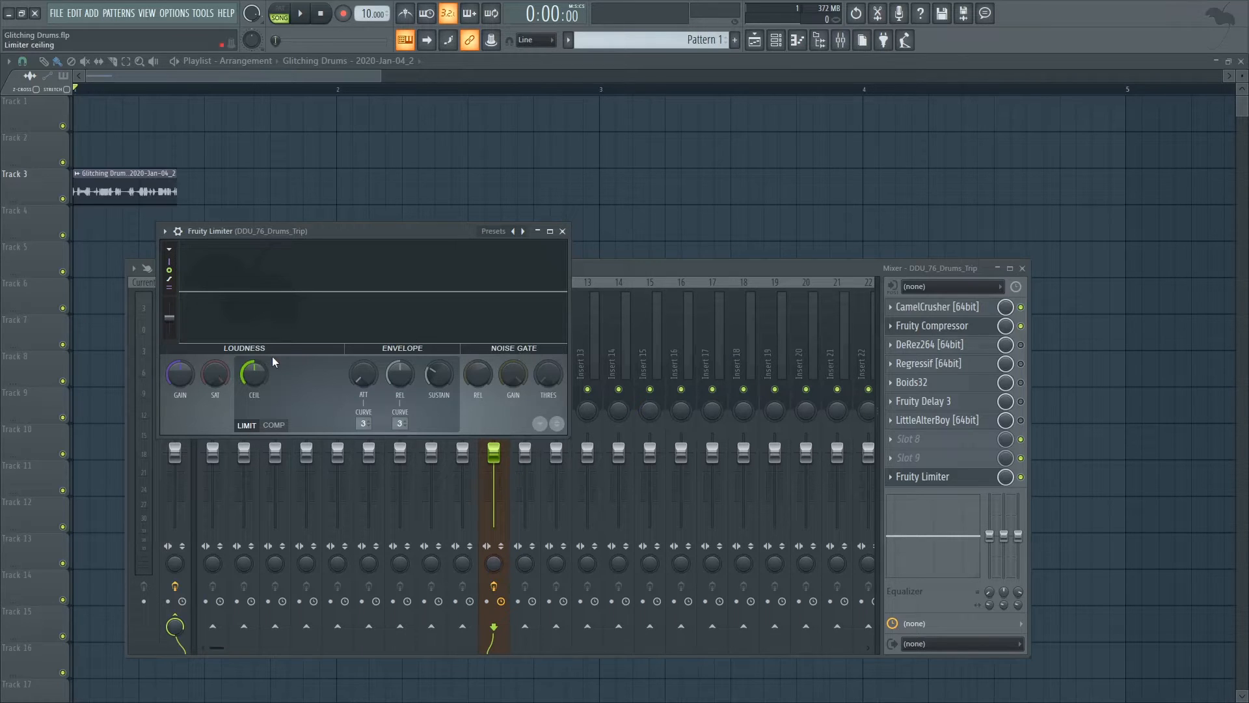
drag(432, 230, 545, 279)
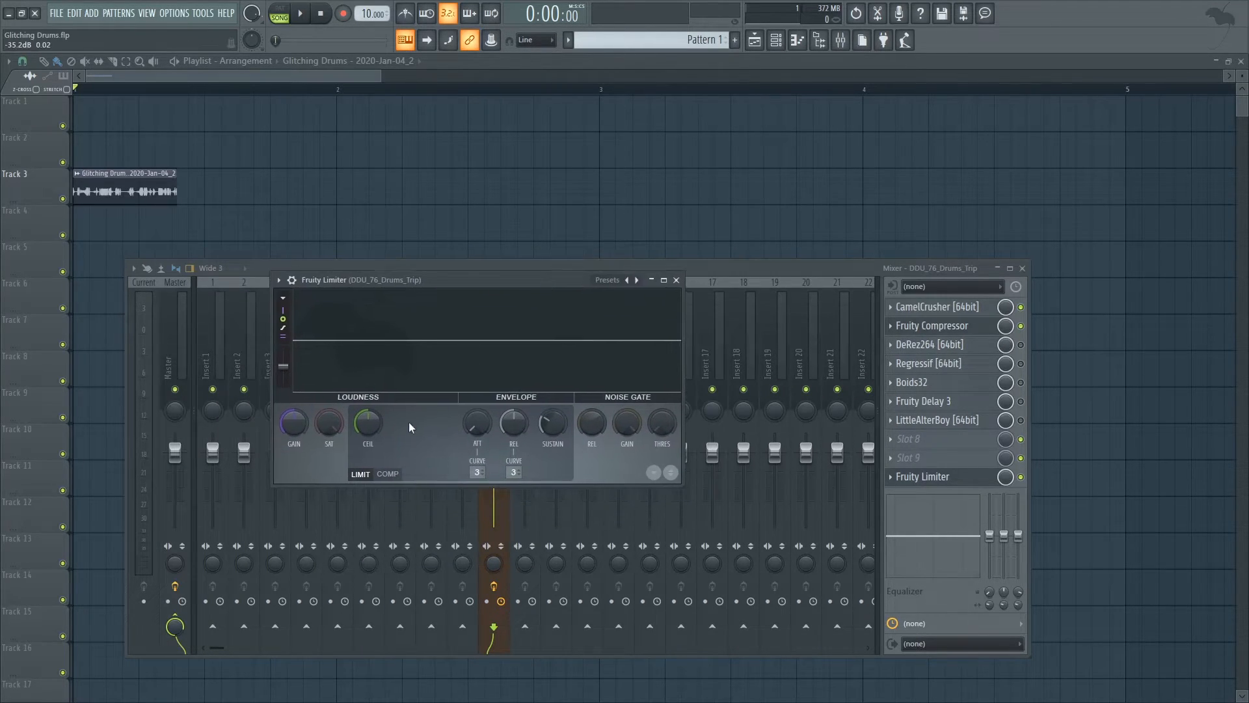
right_click(370, 427)
click(376, 421)
click(677, 279)
drag(736, 271, 699, 261)
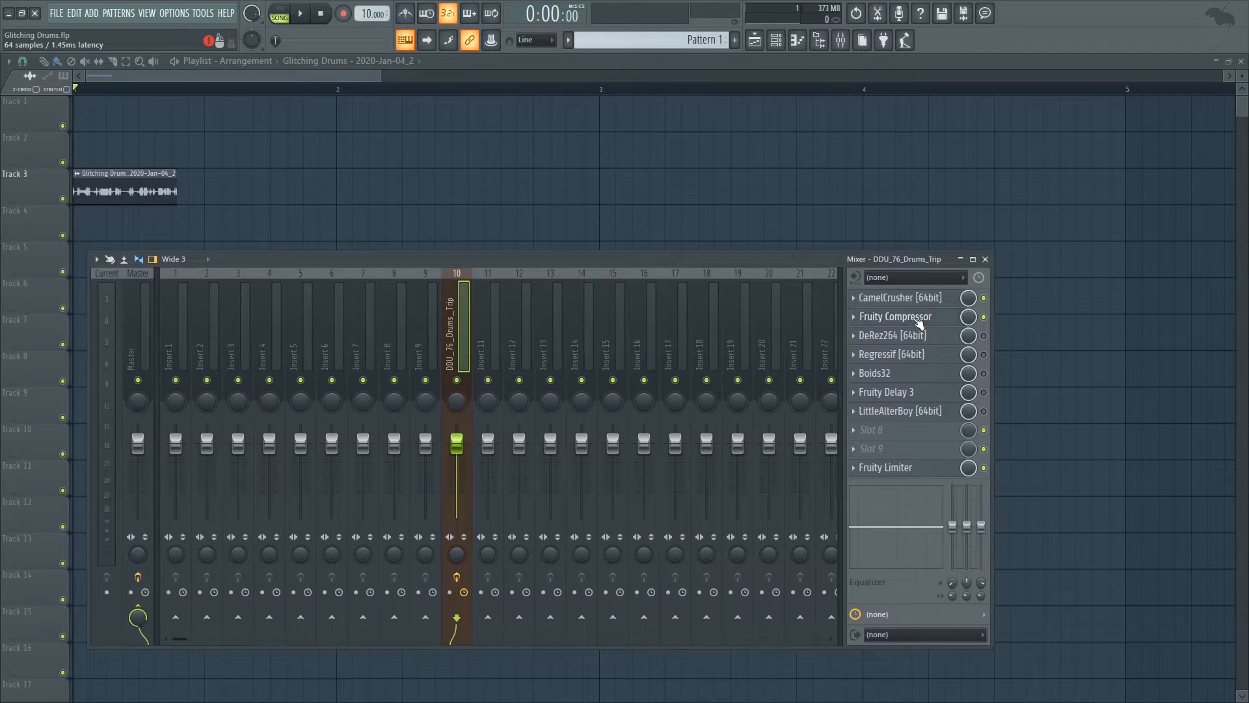
Enable DeRez264 on the drum track and raise its Rez to about 0.35 along with its Hard amount
click(984, 335)
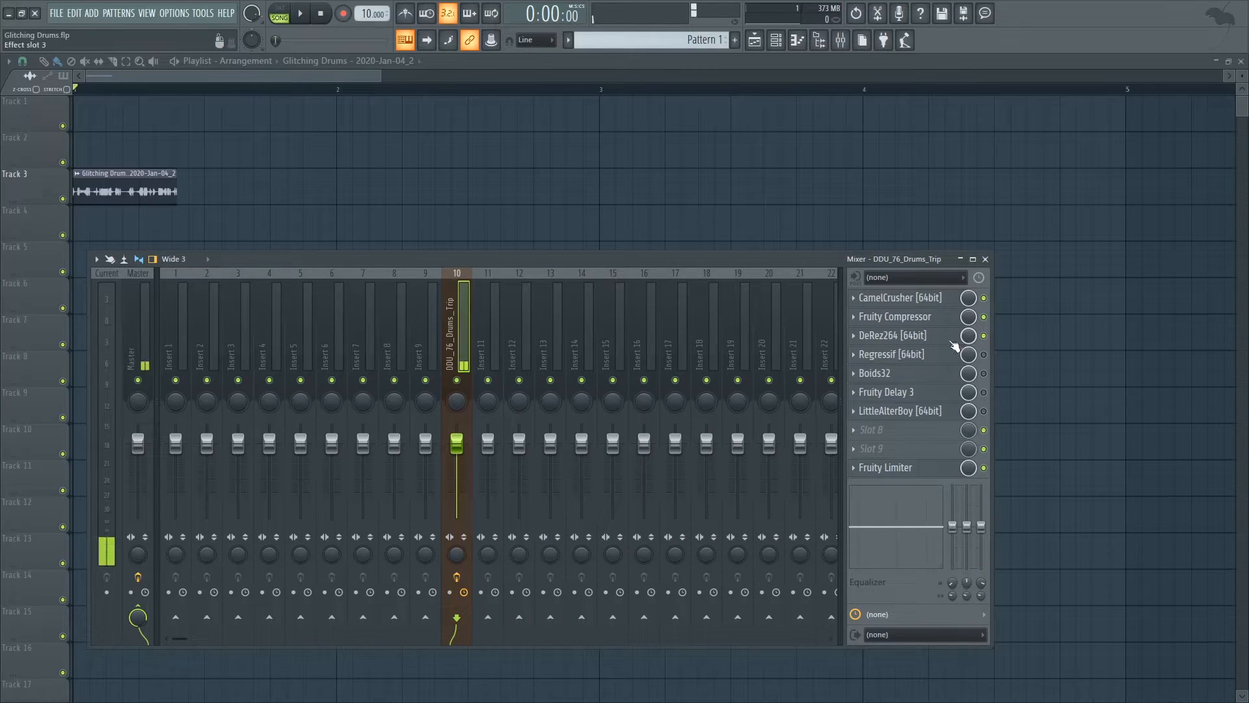
click(922, 337)
drag(505, 186, 538, 187)
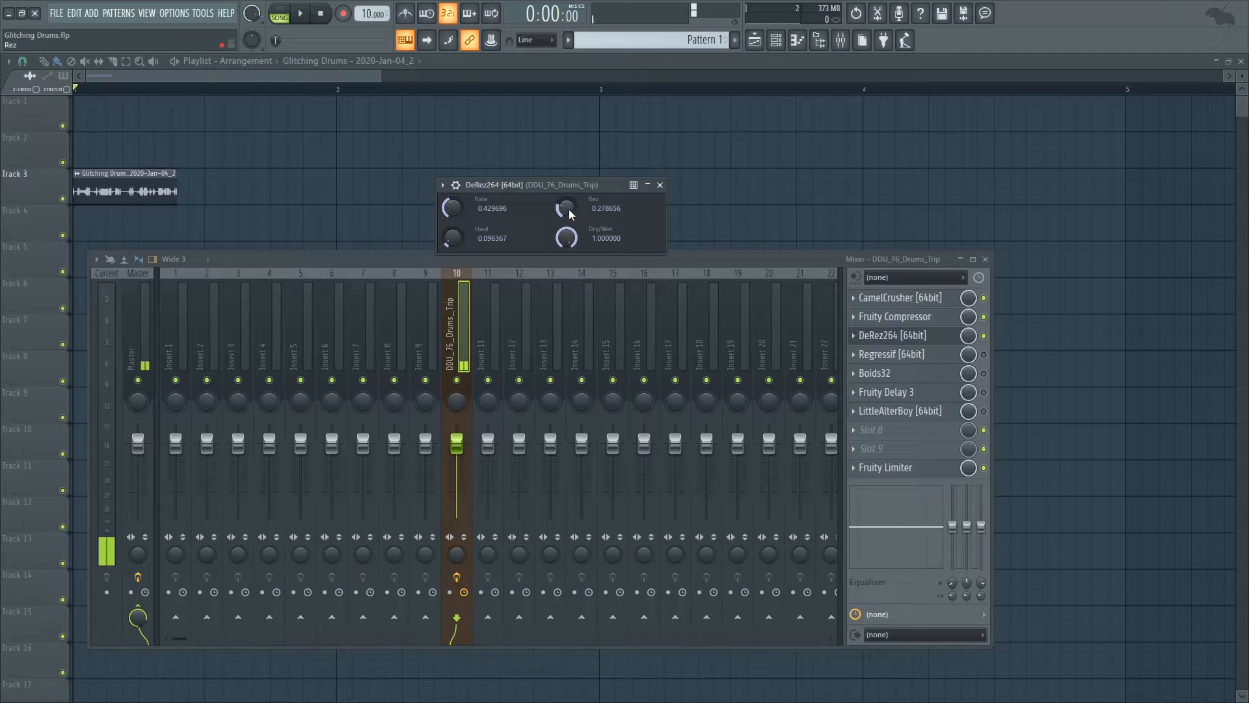
drag(570, 214, 570, 149)
drag(453, 237, 453, 163)
drag(547, 188, 546, 290)
Set DeRez264's Rate to about 0.72 and Hard to 1.0 while playing the drums
key(space)
drag(431, 241, 431, 296)
drag(431, 212, 431, 294)
drag(431, 241, 431, 120)
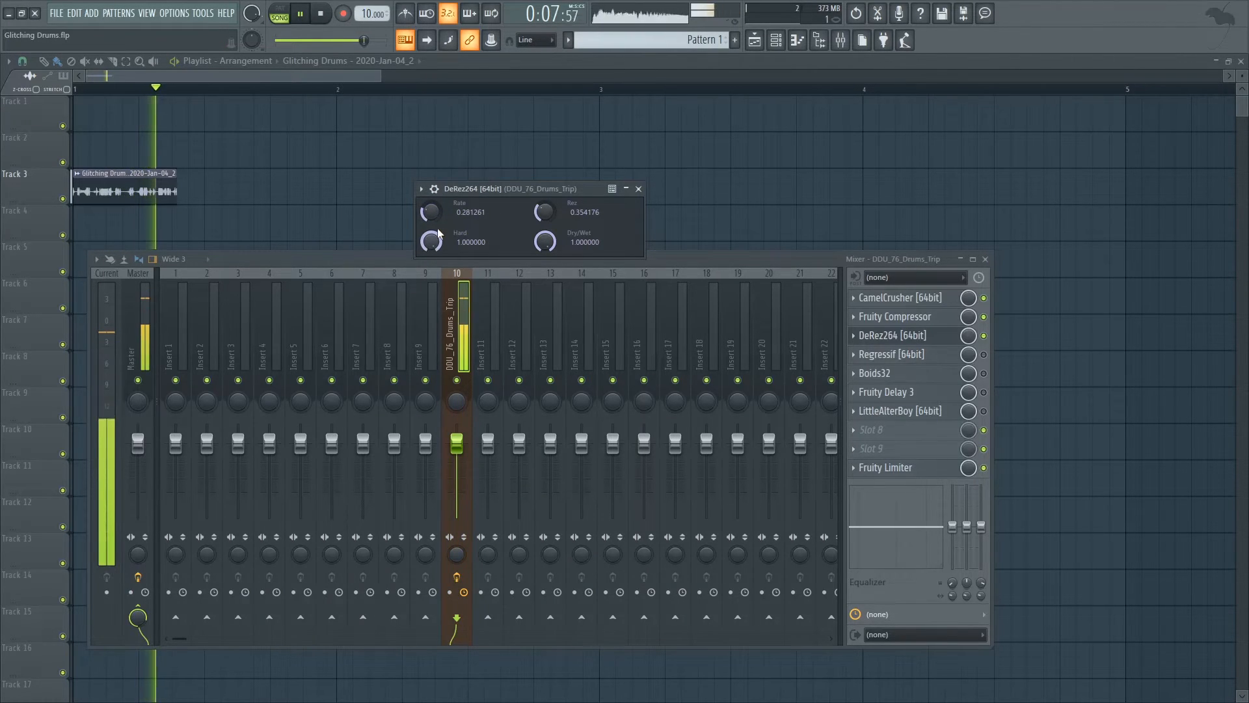
mouse_move(434, 218)
mouse_down()
mouse_move(434, 237)
mouse_move(436, 207)
mouse_up()
key(space)
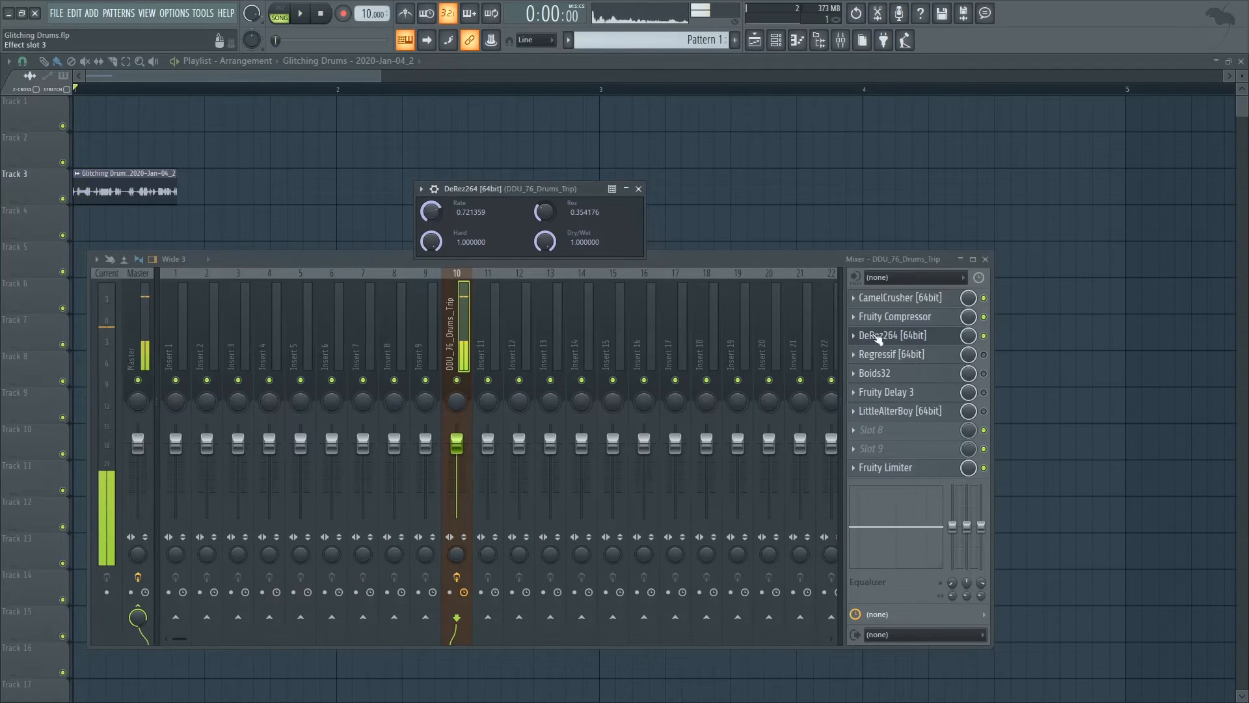
Bypass DeRez264, enable Regressif in its place and listen to the drums with the BlackHole preset
click(984, 335)
click(984, 354)
click(898, 354)
drag(360, 130, 399, 129)
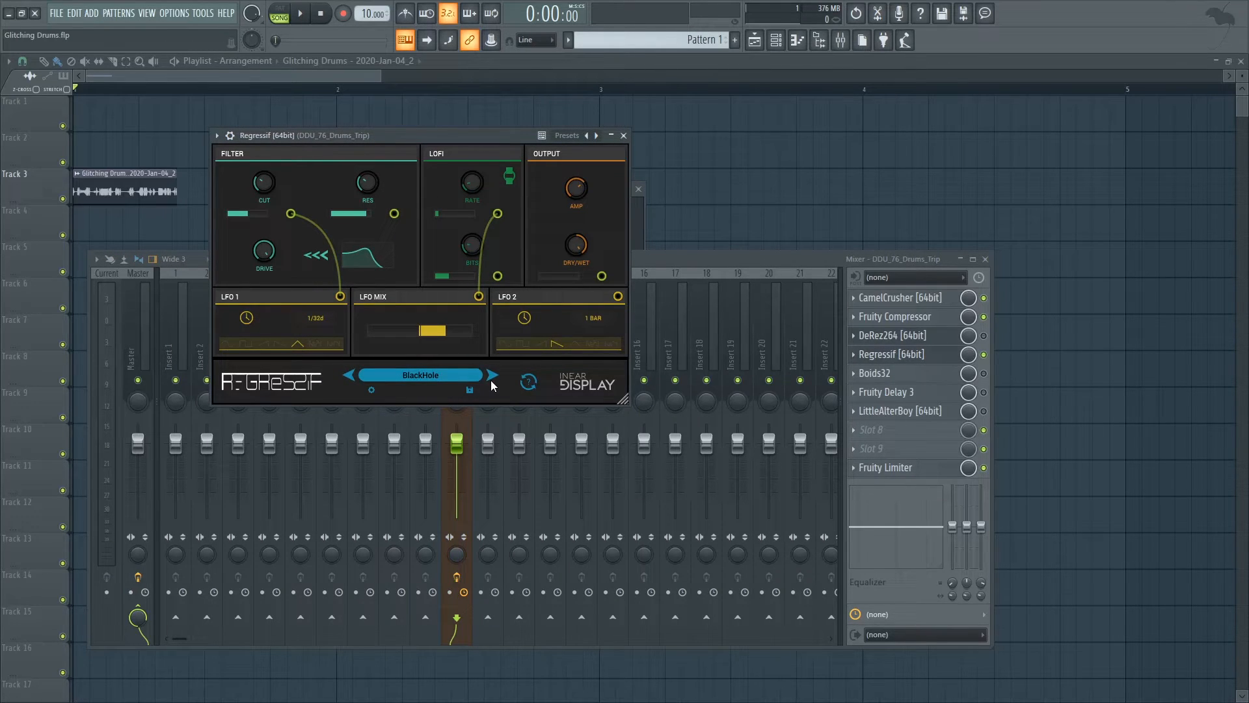
drag(419, 131, 439, 129)
key(space)
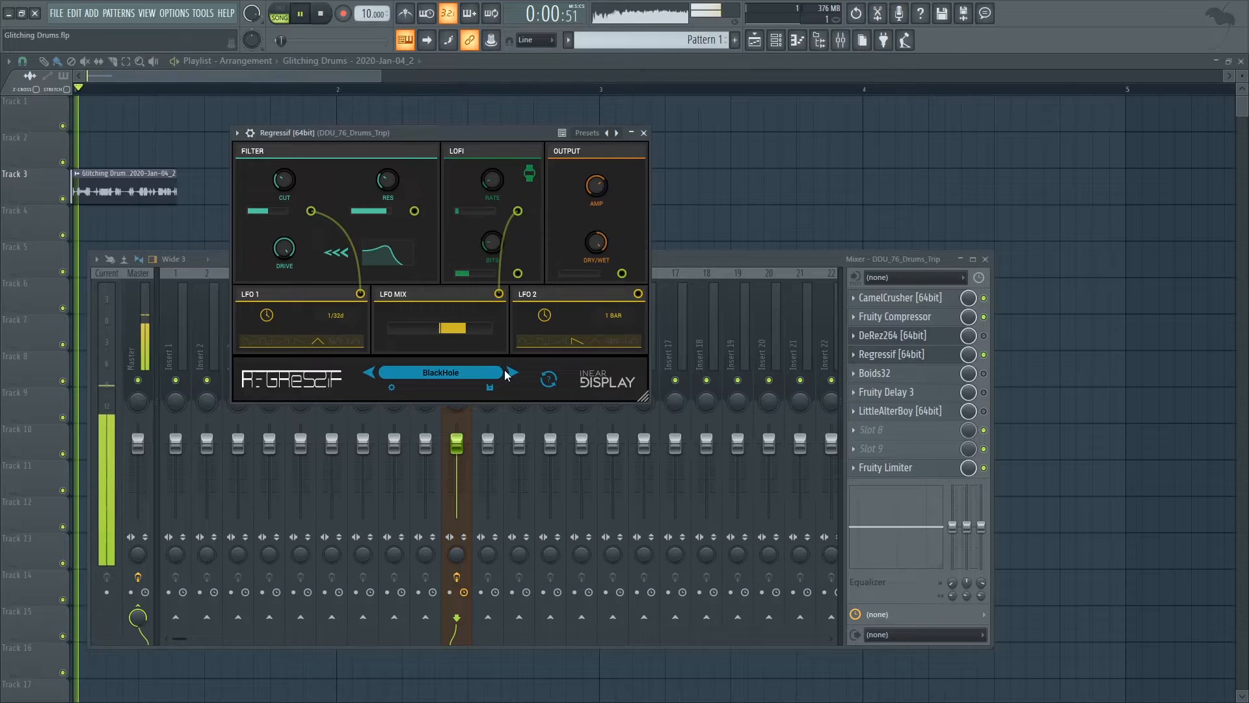
key(space)
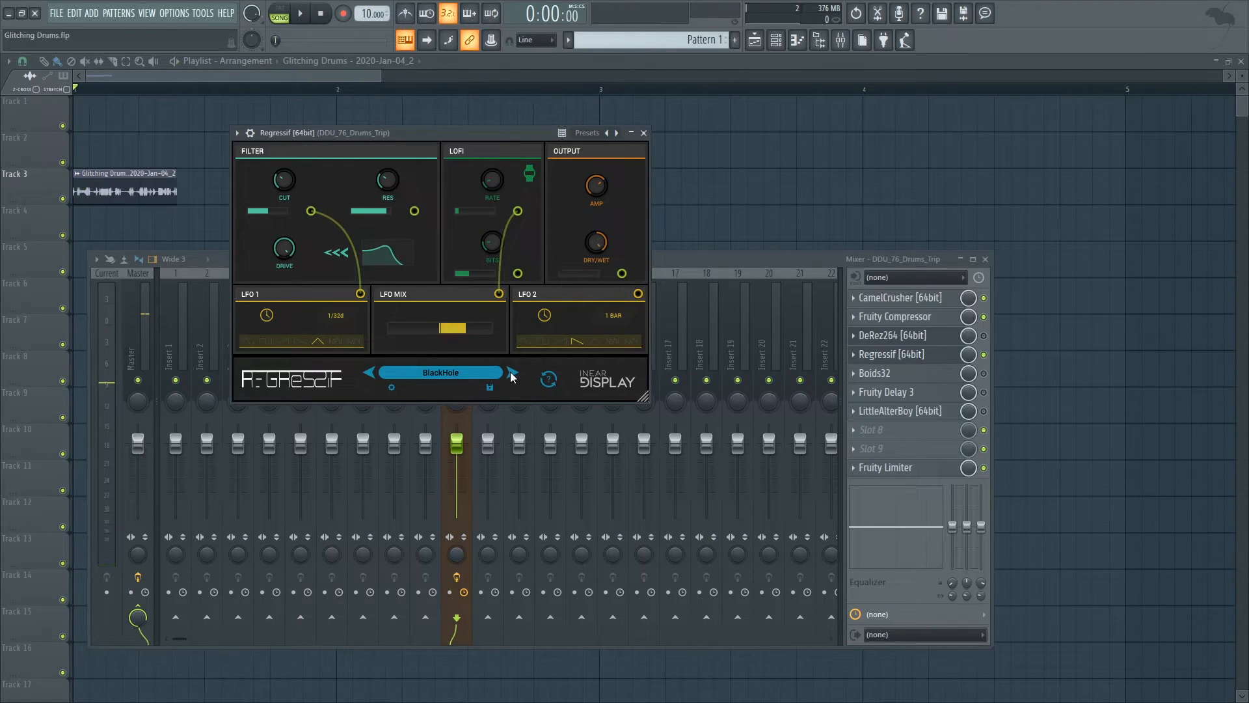
Audition Regressif presets from BrokenPhaser through Dirty_Bot on the playing drums, ending on DontTouchTheDial
click(512, 374)
drag(443, 138, 459, 135)
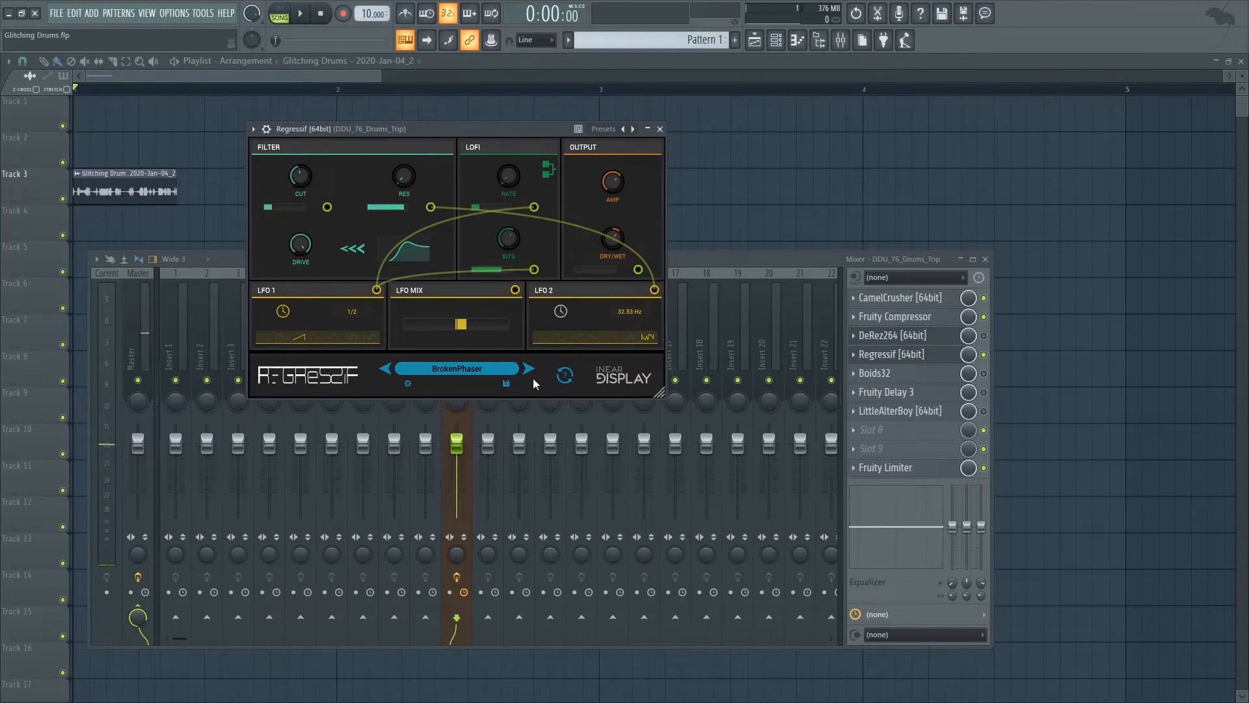
key(space)
click(529, 369)
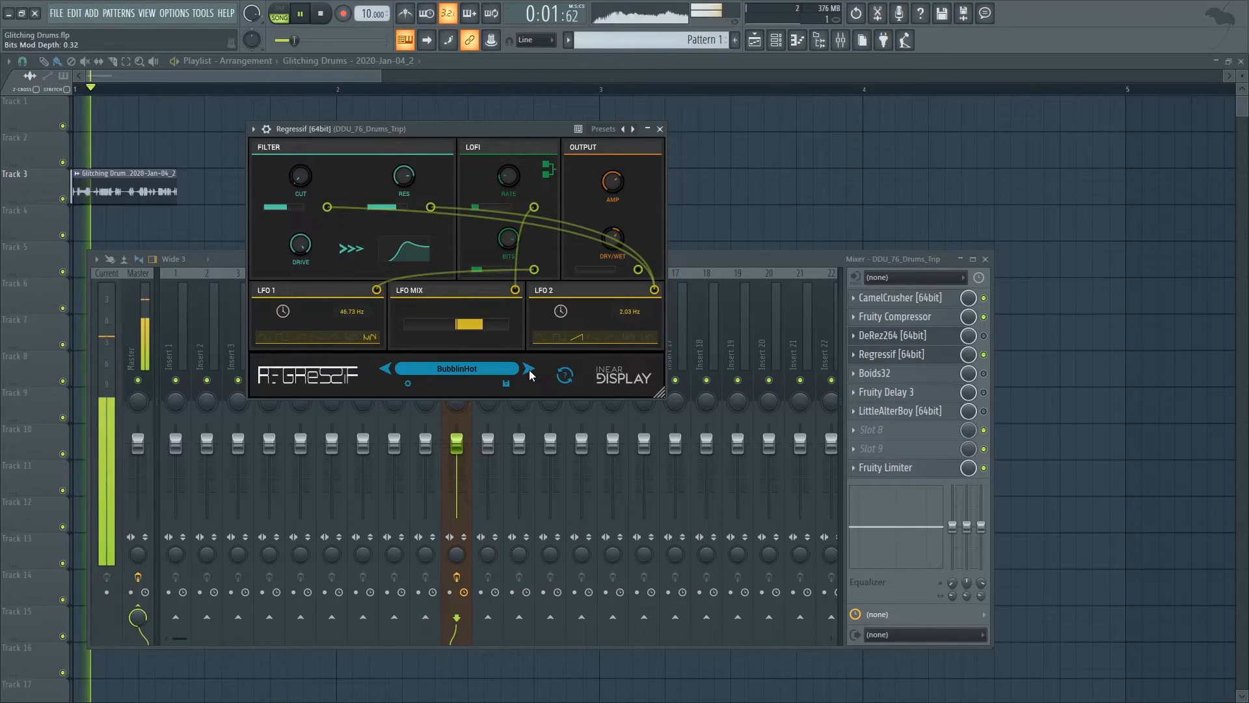
click(529, 369)
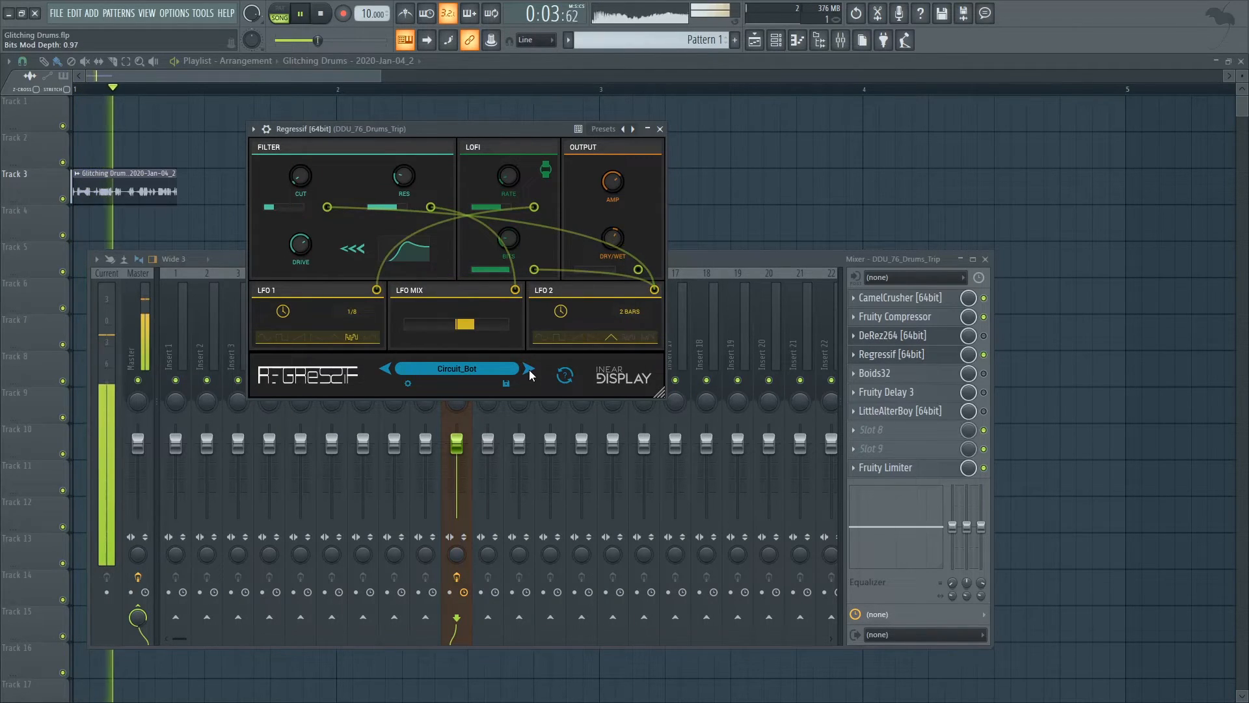
click(529, 369)
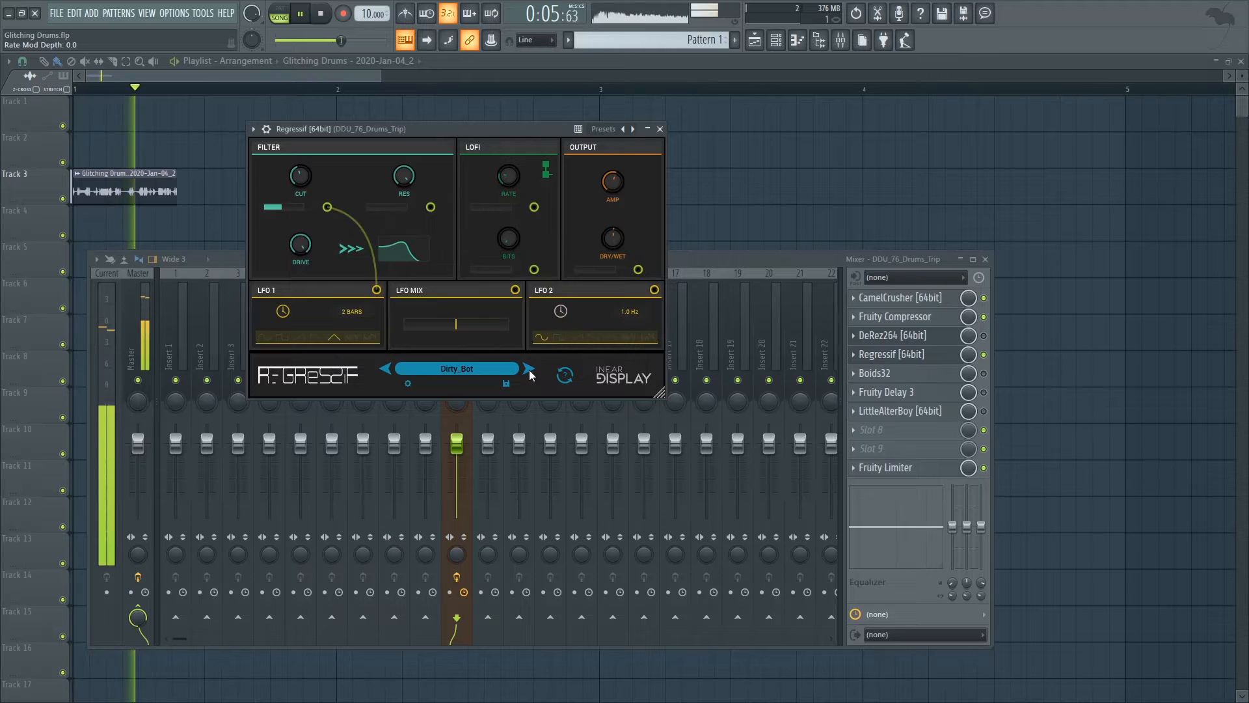
click(529, 369)
drag(503, 133, 522, 128)
key(space)
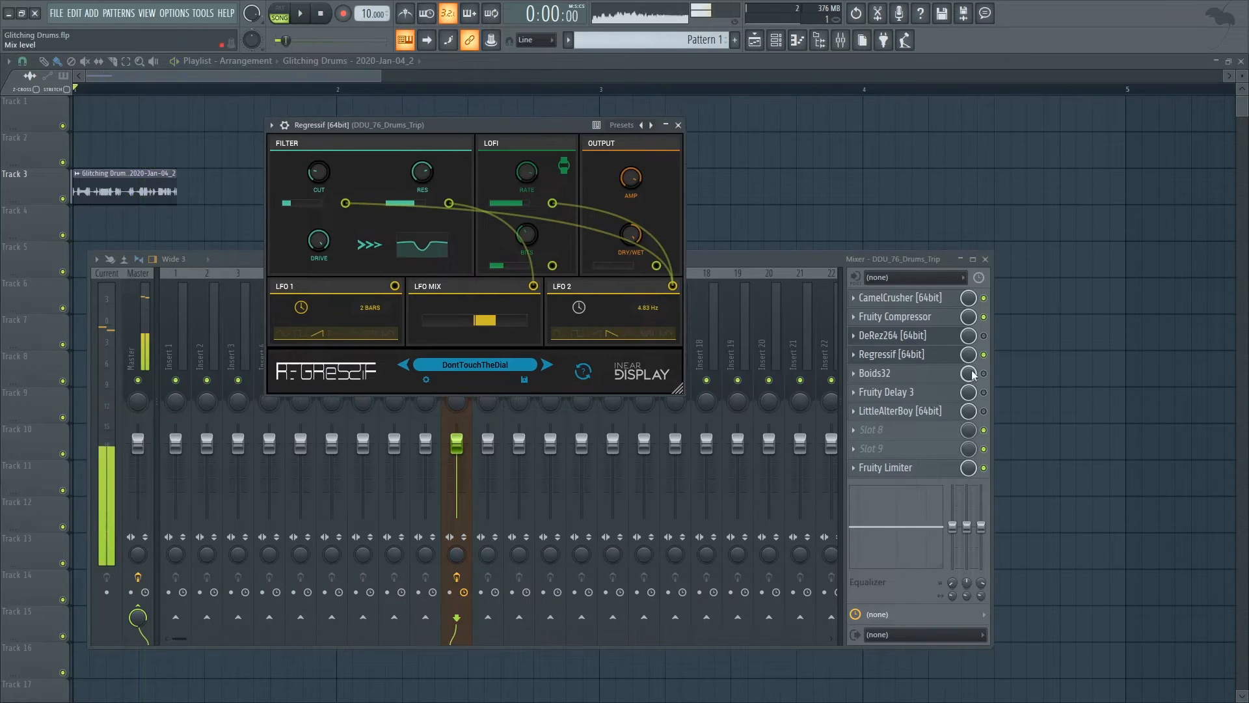
Bypass Regressif, enable Boids32 and play the drums through it
click(969, 374)
click(916, 376)
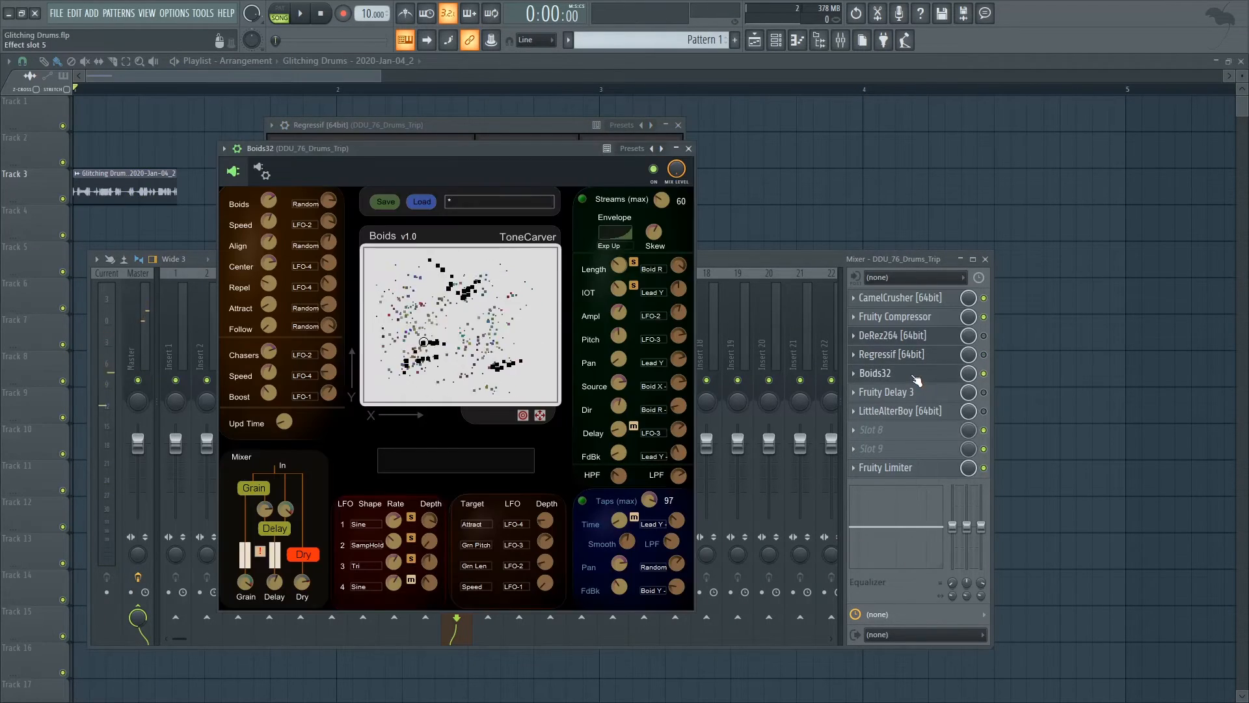
drag(494, 151, 536, 139)
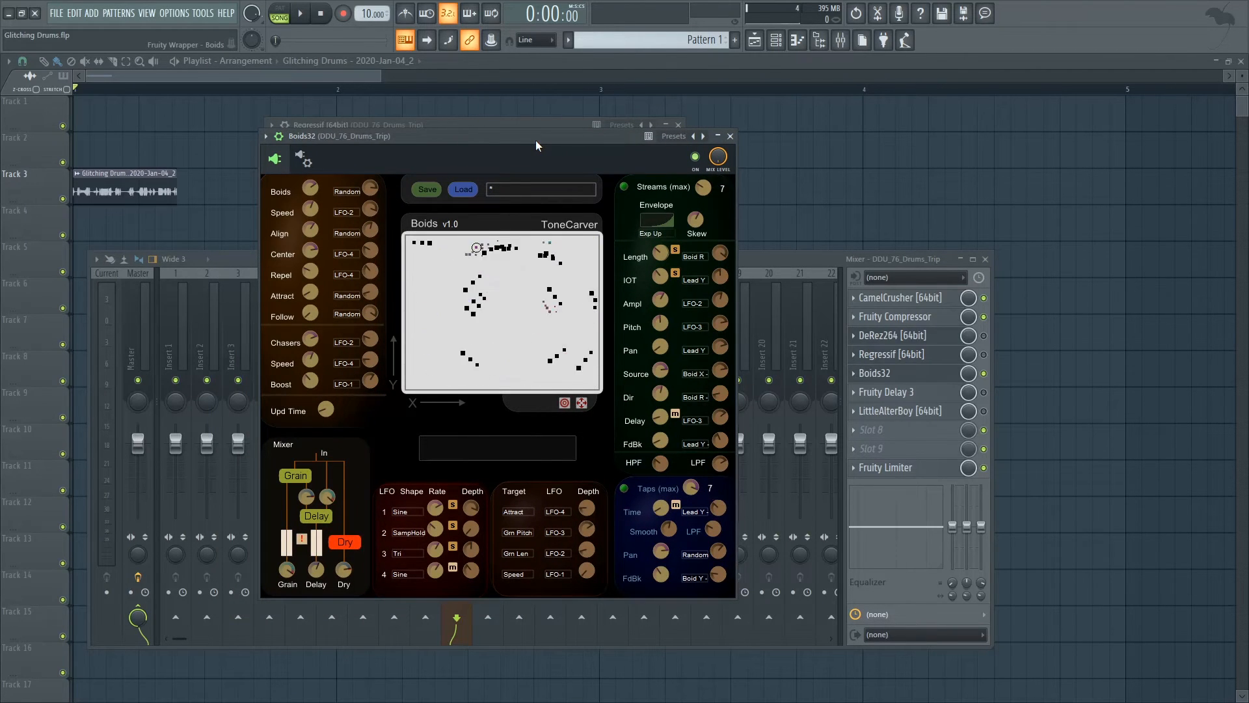
drag(528, 137, 564, 136)
drag(516, 137, 484, 145)
key(space)
key(space)
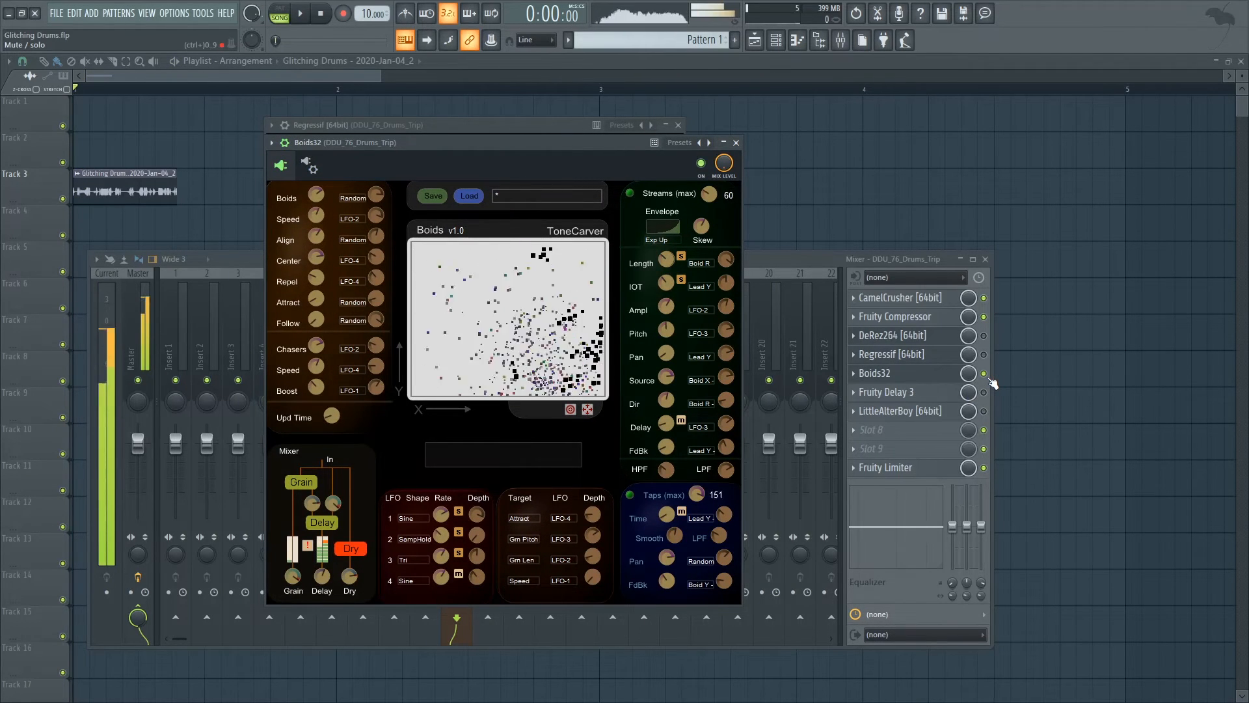
Bypass Boids32, look through its preset list without choosing one and close its window
click(984, 374)
click(456, 150)
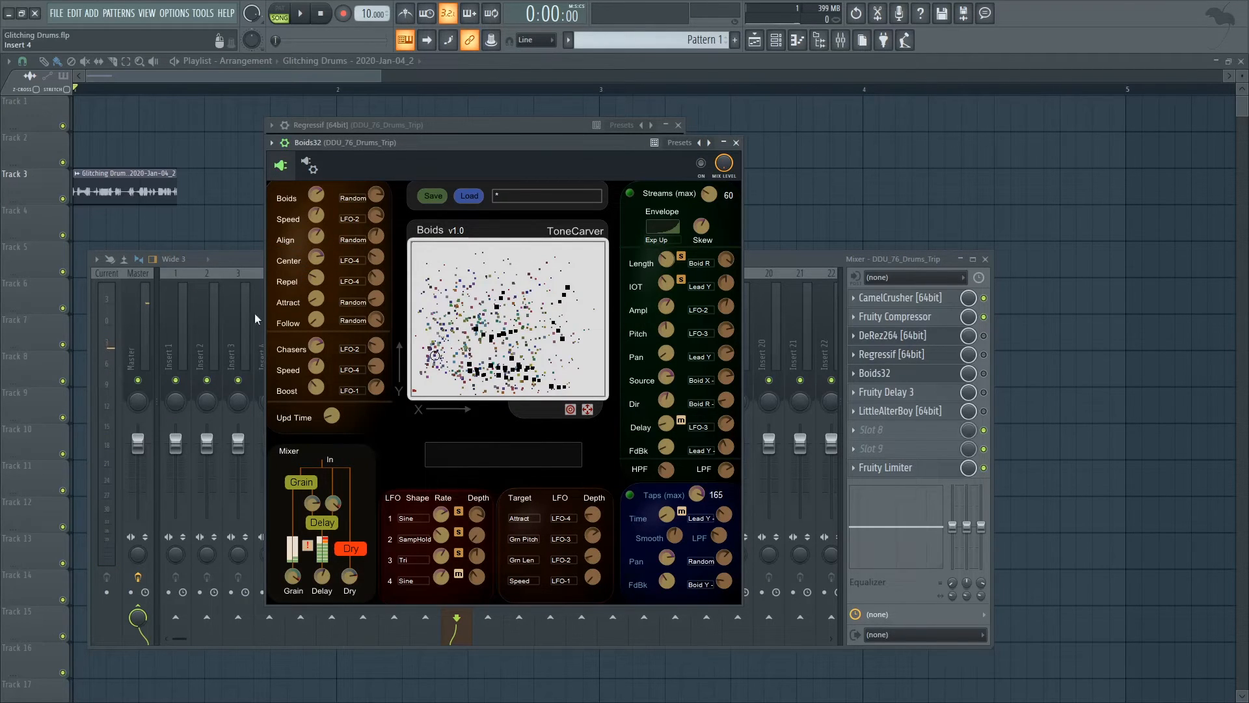
click(271, 143)
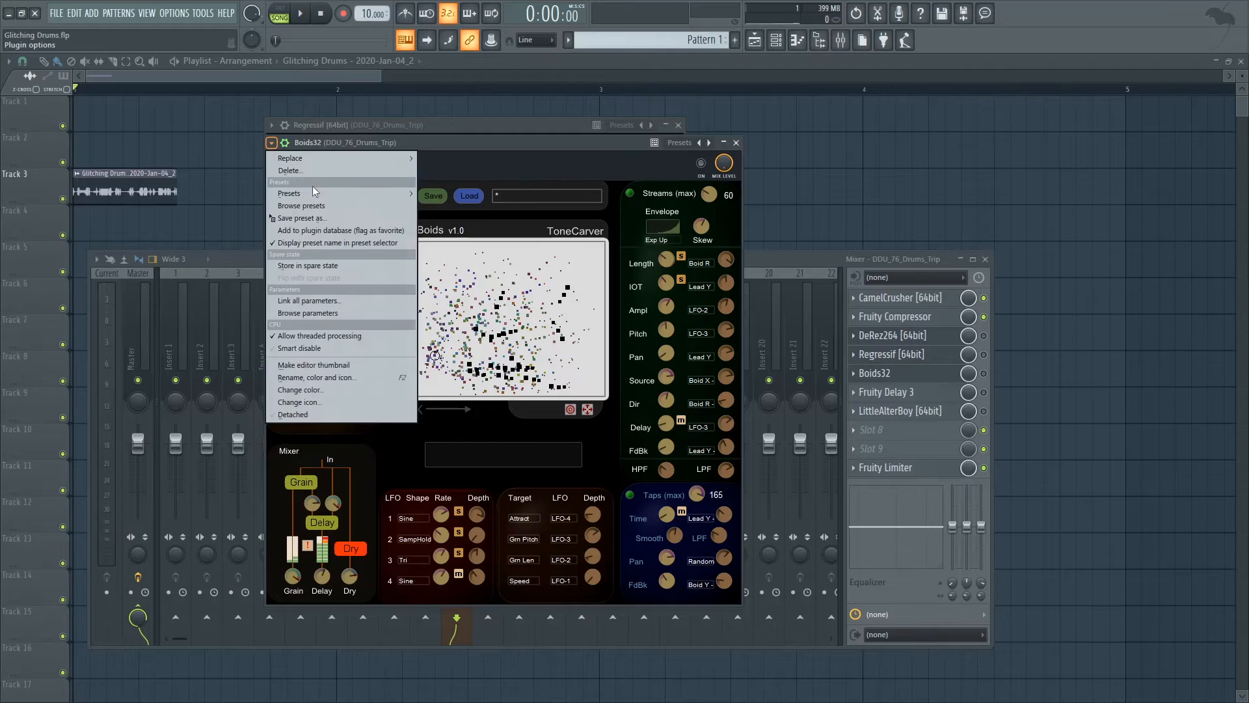
mouse_move(312, 189)
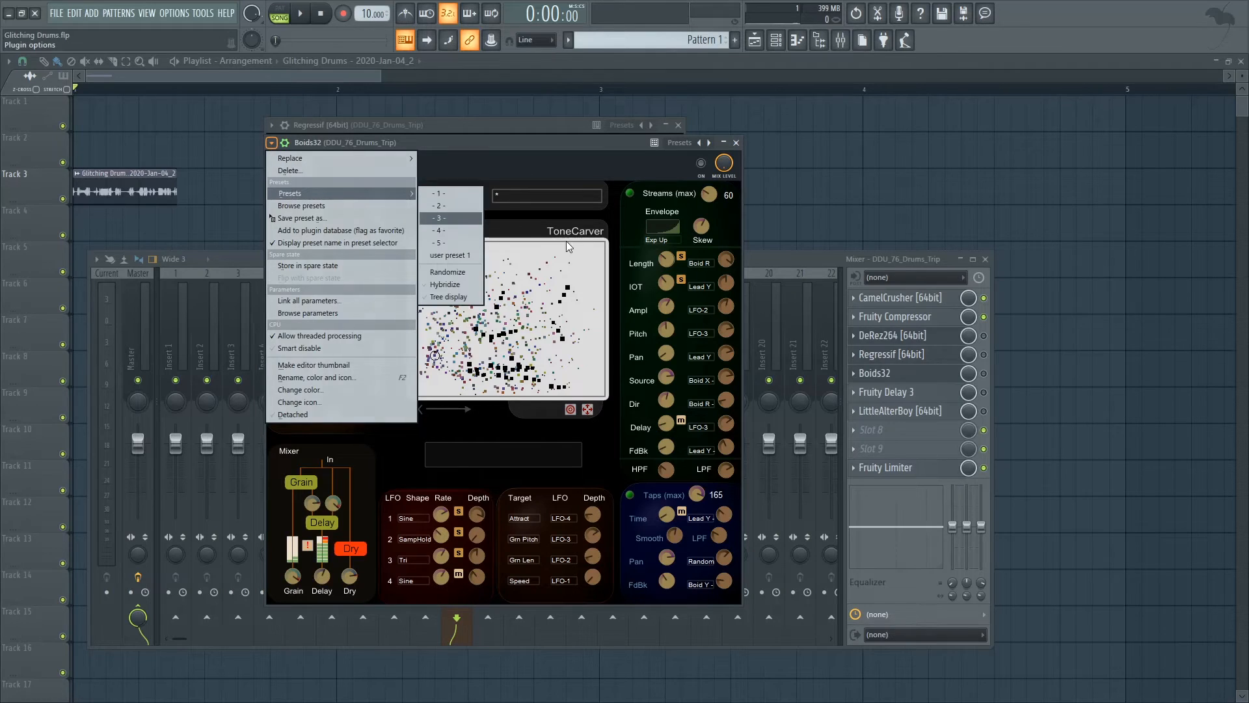
click(588, 147)
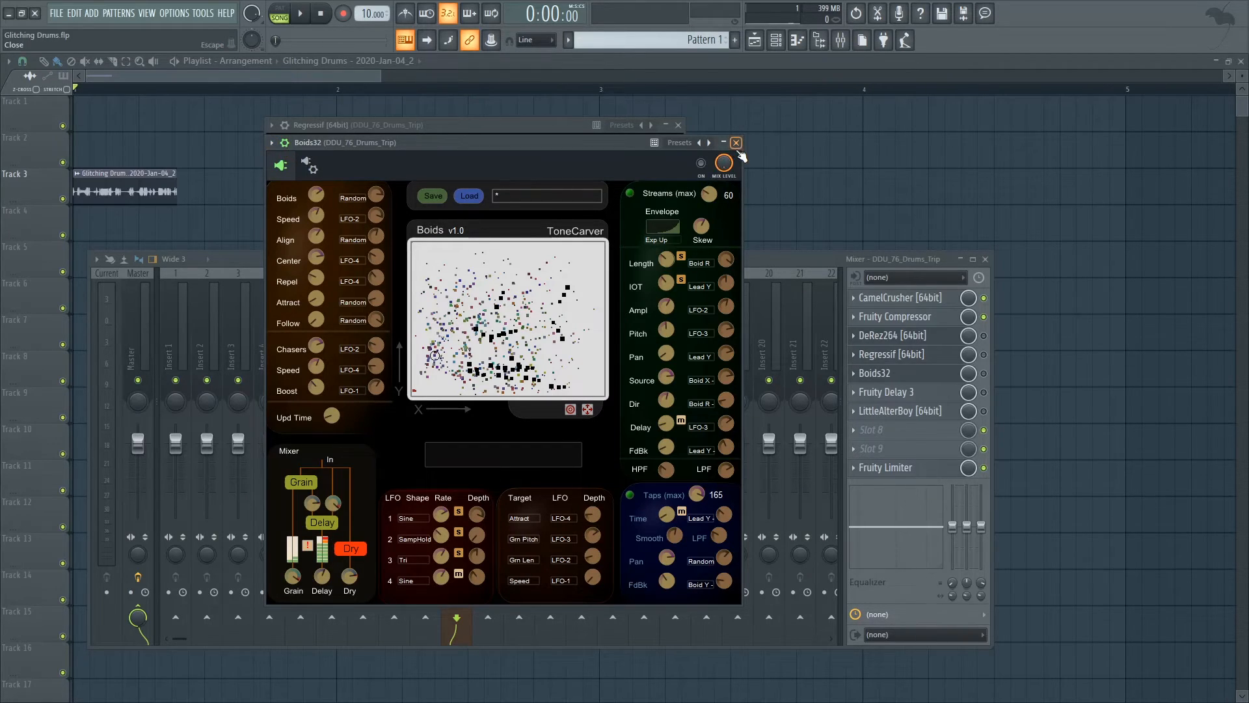
click(735, 142)
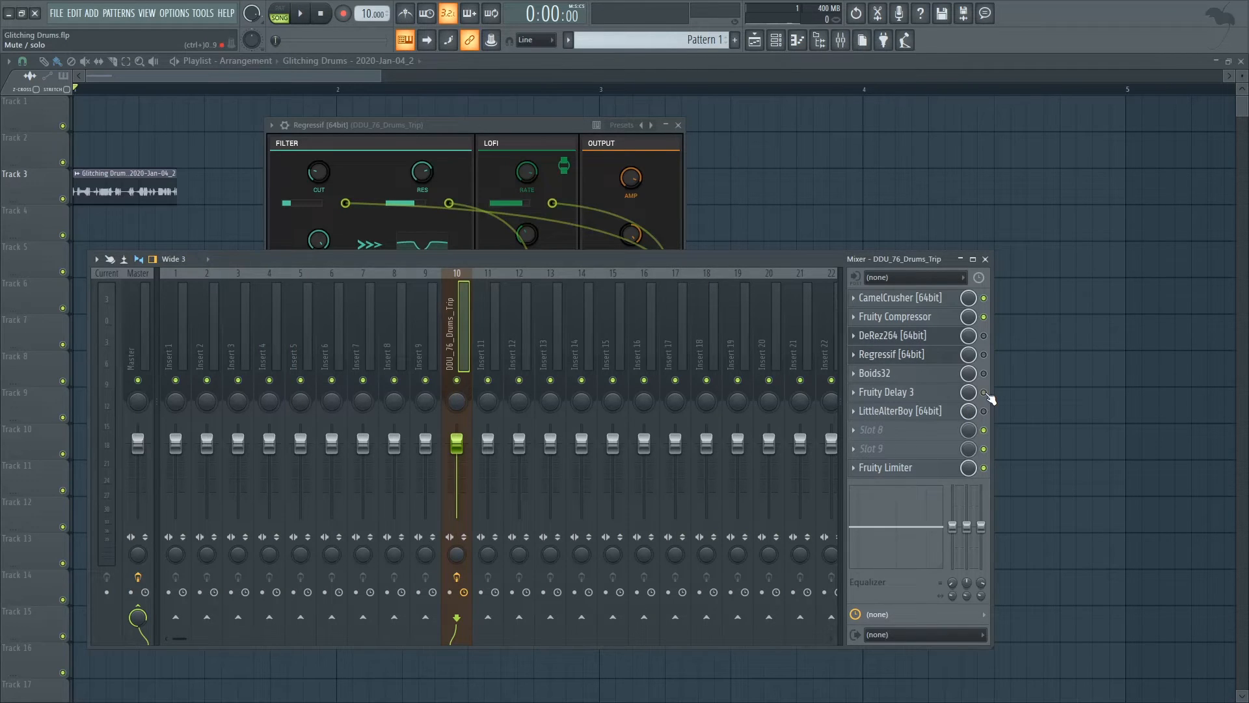
Enable Fruity Delay 3 on the drum track, adjust its very short delay time and play the drums through it
click(918, 393)
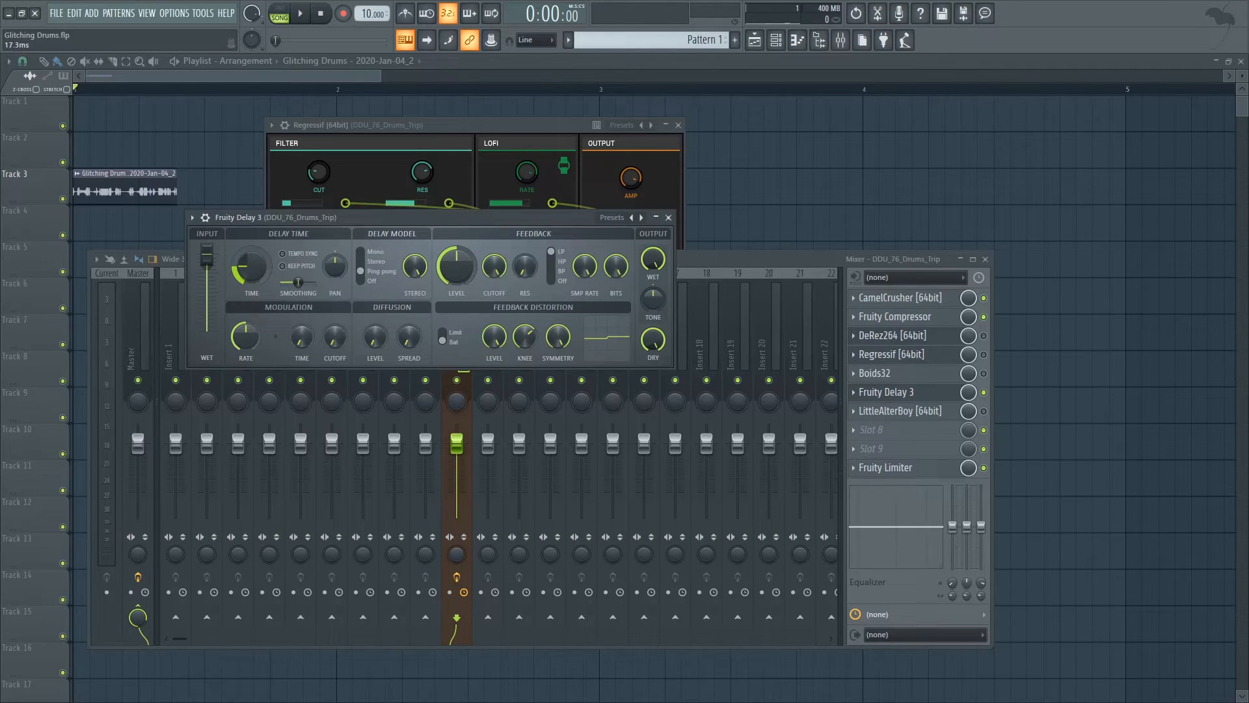
mouse_move(256, 272)
mouse_down()
mouse_move(255, 286)
mouse_move(256, 263)
mouse_up()
drag(397, 219, 374, 224)
key(space)
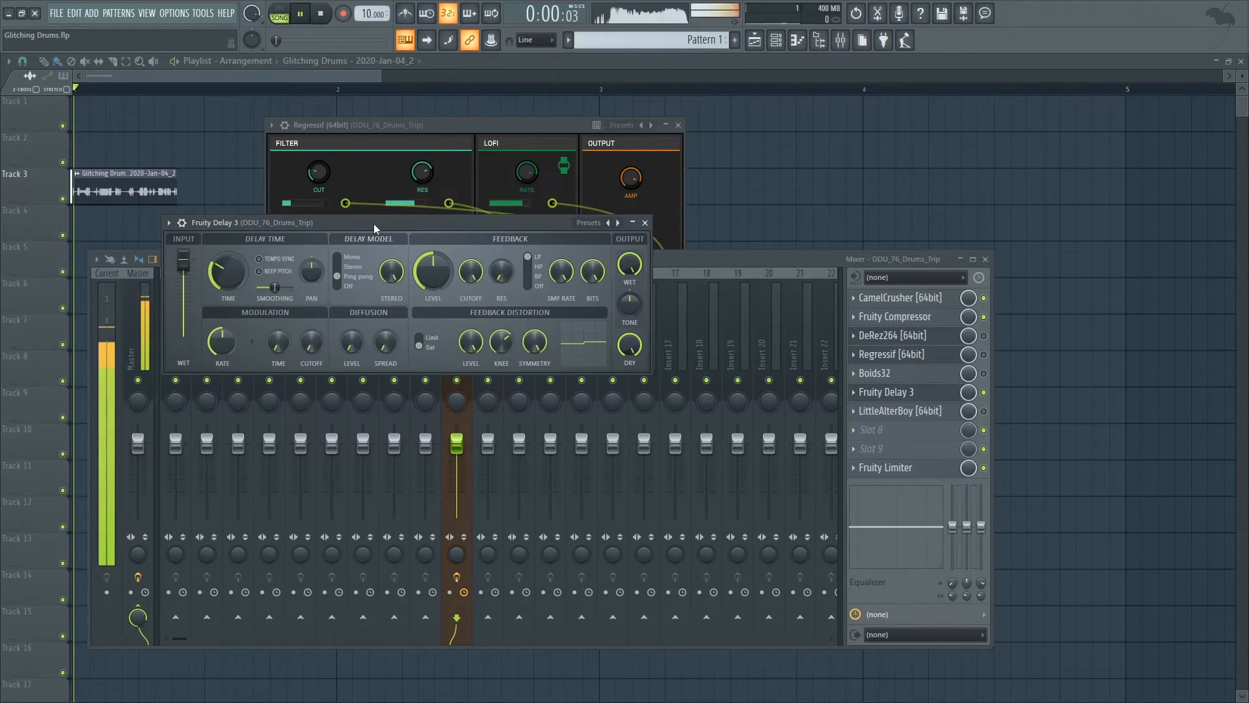
key(space)
Audition shorter and longer delay times in Fruity Delay 3 on the drums, ending on 38.6 ms
drag(235, 275, 235, 295)
key(space)
key(space)
key(space)
key(space)
drag(231, 276, 231, 254)
key(space)
key(space)
key(space)
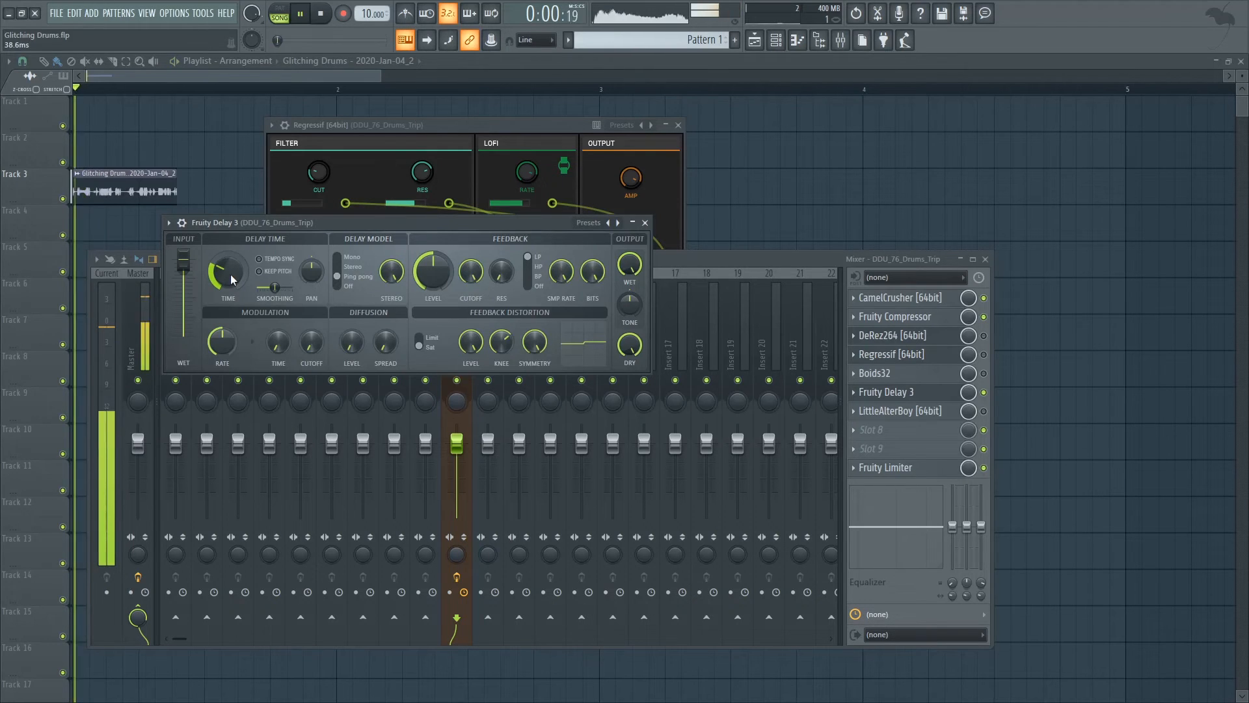
key(space)
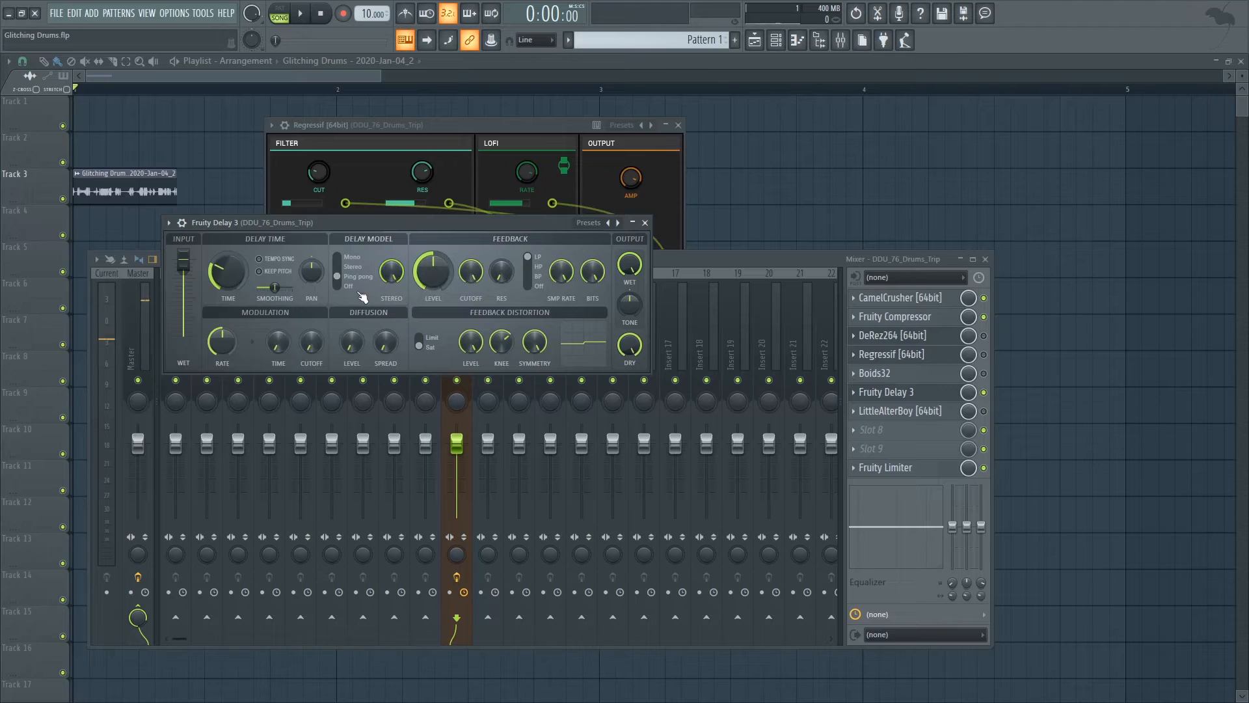
Lower the feedback level and the feedback distortion's level and symmetry in Fruity Delay 3 and play the drums
drag(343, 285, 344, 279)
drag(532, 348, 475, 350)
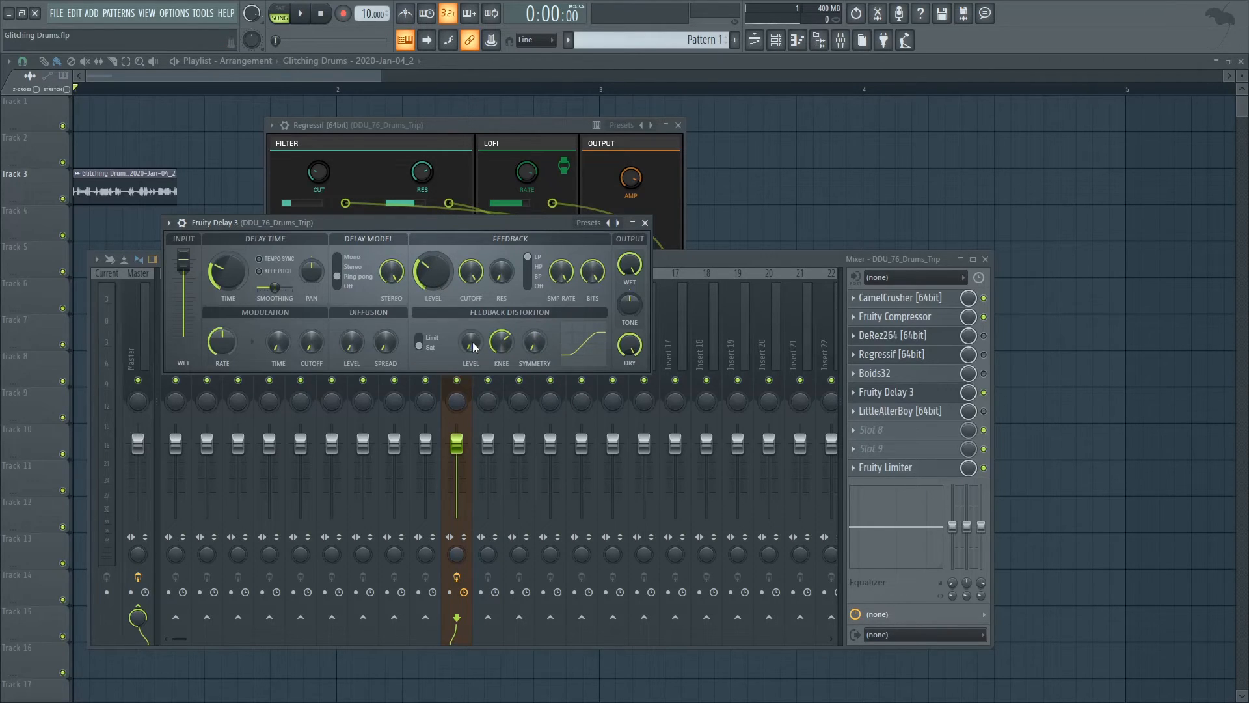
drag(422, 220, 431, 217)
key(space)
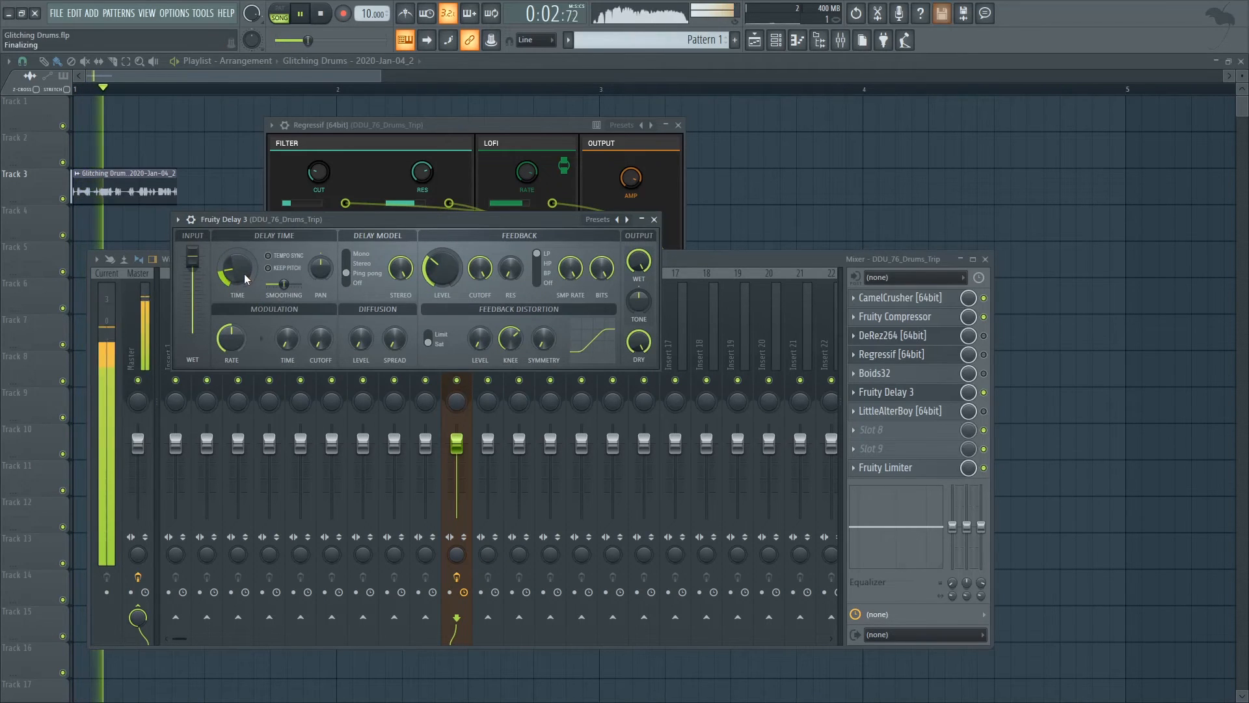
Raise the Fruity Delay 3 delay time in two stages, listening to the drums with the longer echoes
drag(244, 273, 247, 252)
key(space)
drag(361, 225, 373, 220)
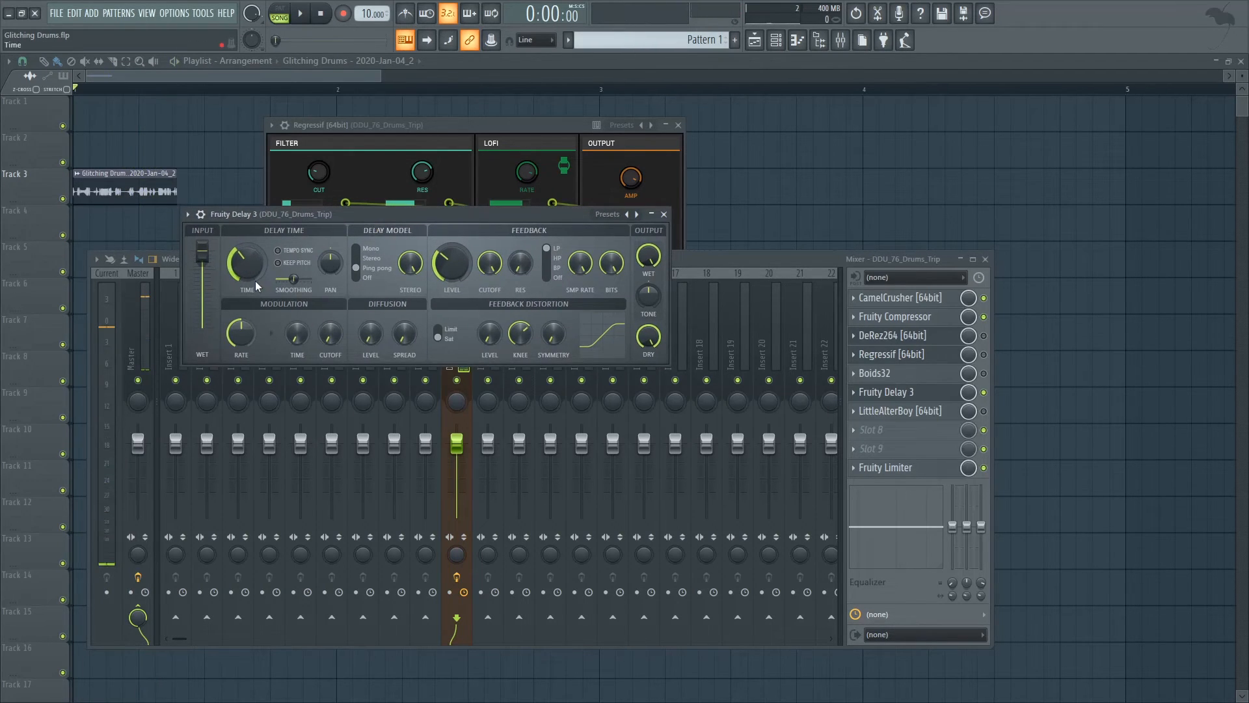
drag(247, 263, 247, 240)
key(space)
key(space)
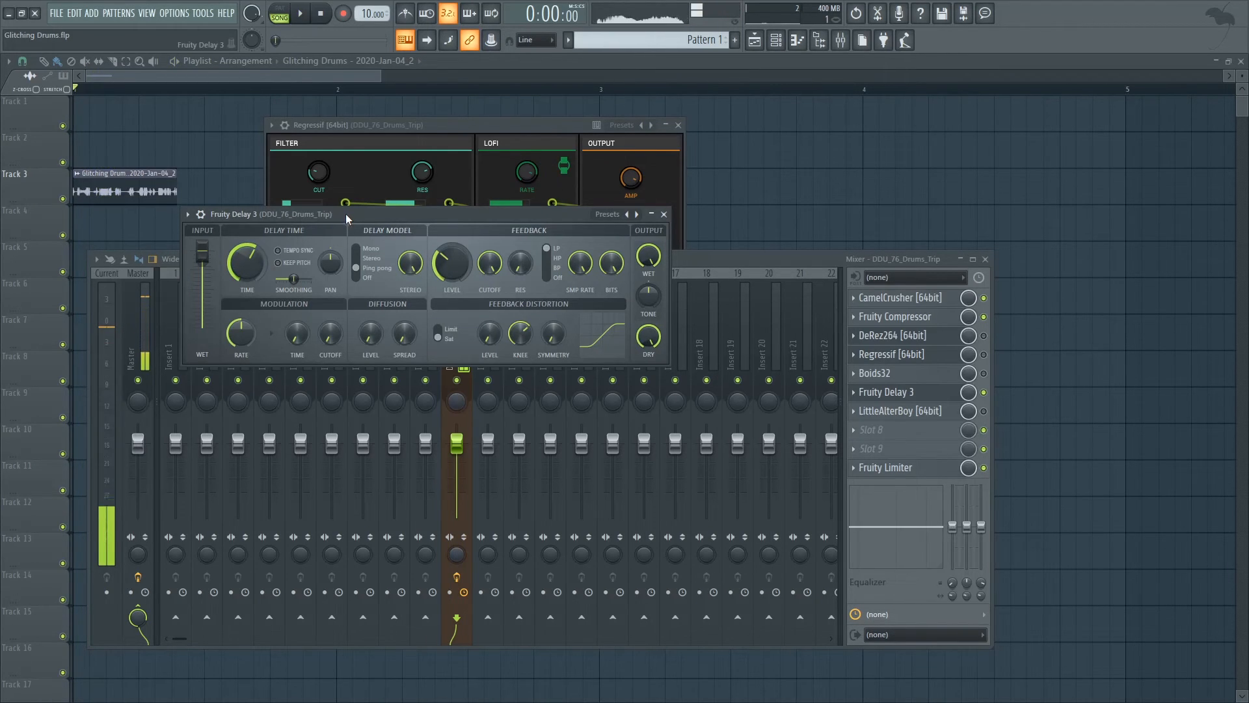
Bypass Fruity Delay 3, enable LittleAlterBoy in its place and open its interface
click(984, 393)
click(983, 411)
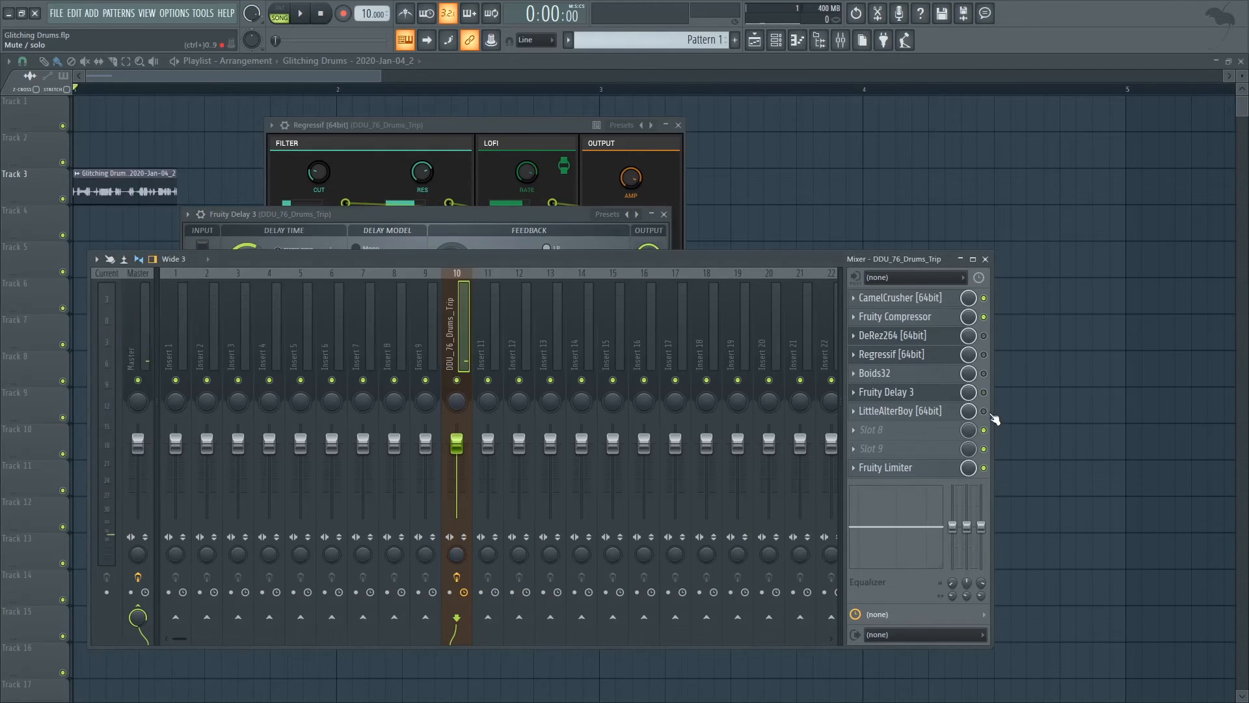
click(948, 411)
drag(478, 281, 453, 281)
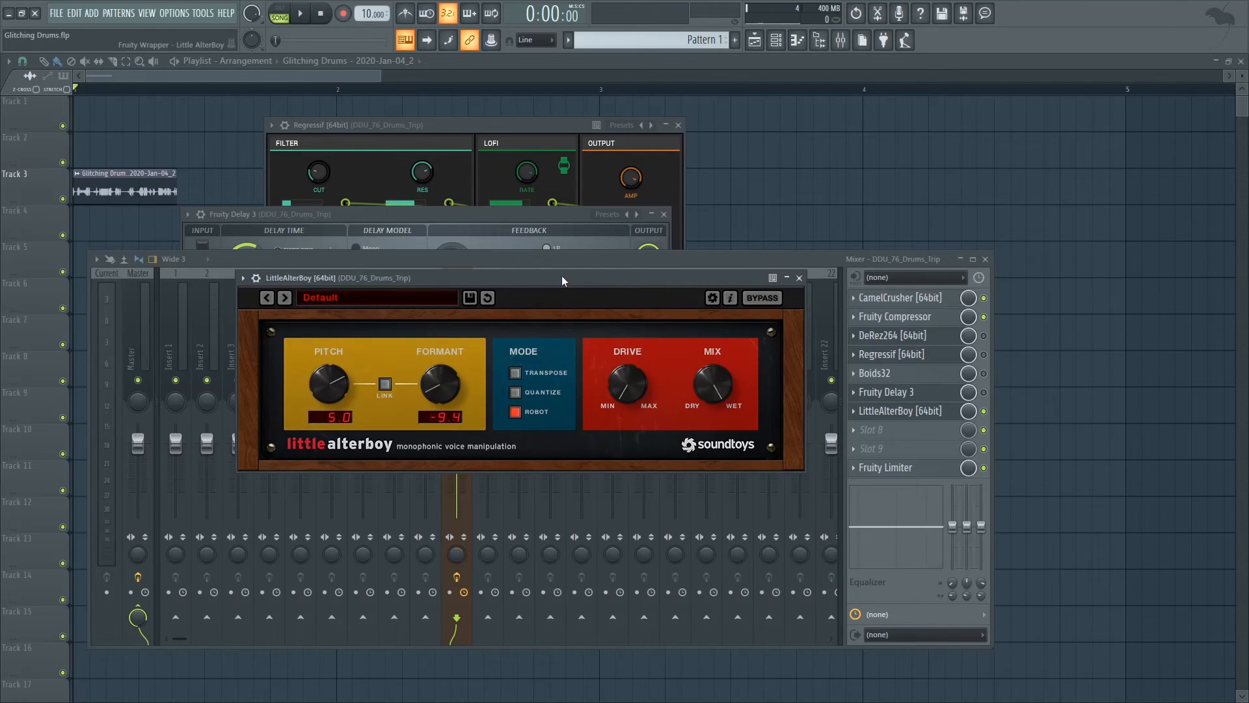
drag(548, 279, 551, 240)
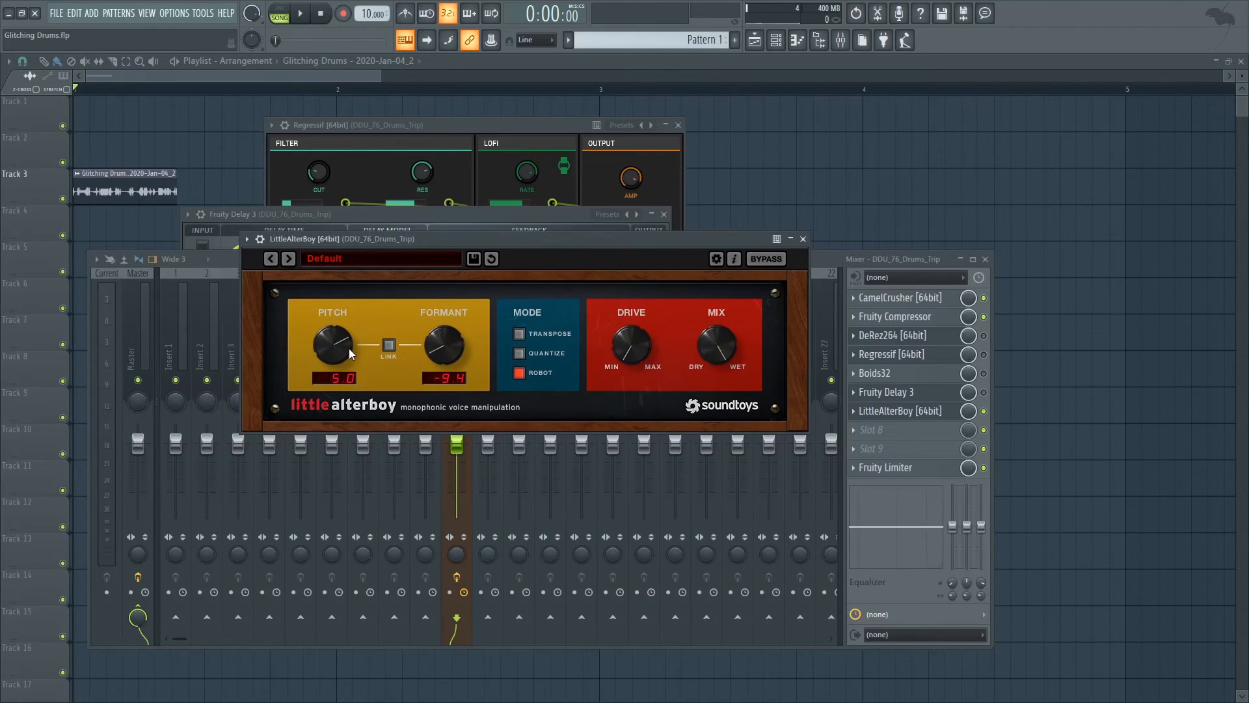
mouse_move(521, 245)
mouse_down()
mouse_move(489, 247)
mouse_move(510, 248)
mouse_up()
Play the drums through LittleAlterBoy in Robot mode while varying pitch and formant, ending on pitch 4.0 and formant 11.8
key(space)
drag(311, 357, 302, 407)
drag(455, 351, 474, 258)
drag(319, 356, 352, 311)
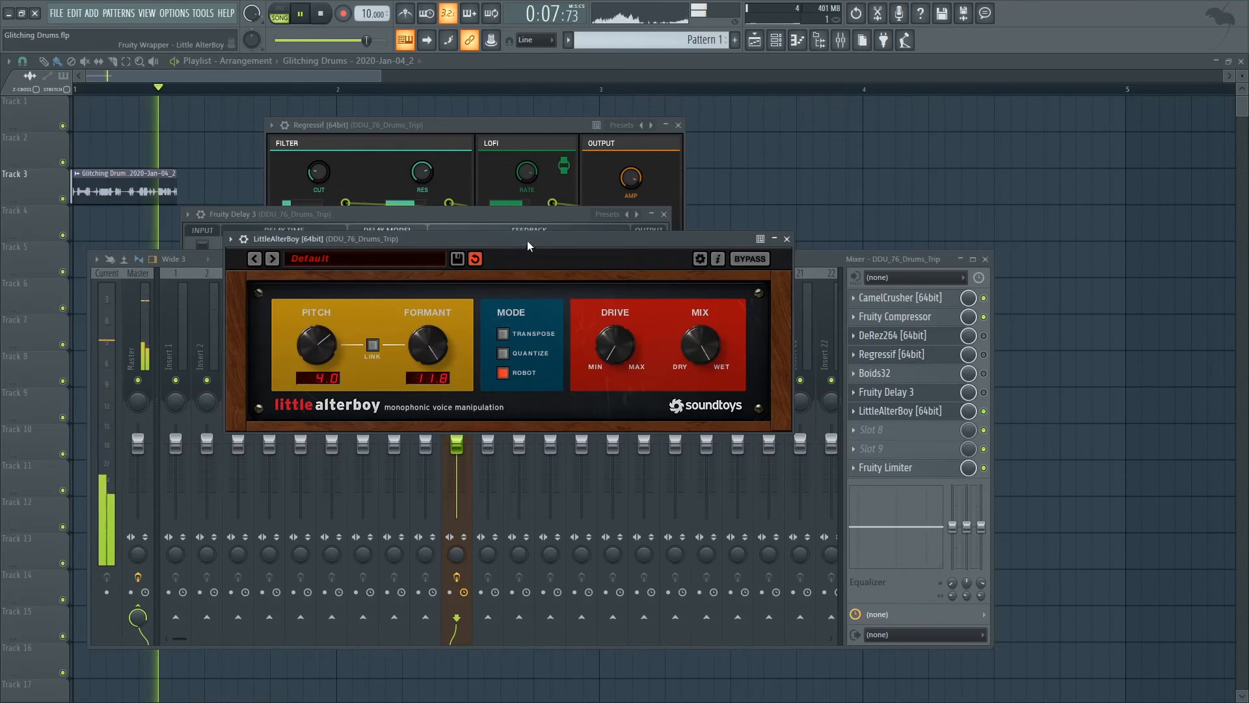
drag(524, 241, 517, 251)
key(space)
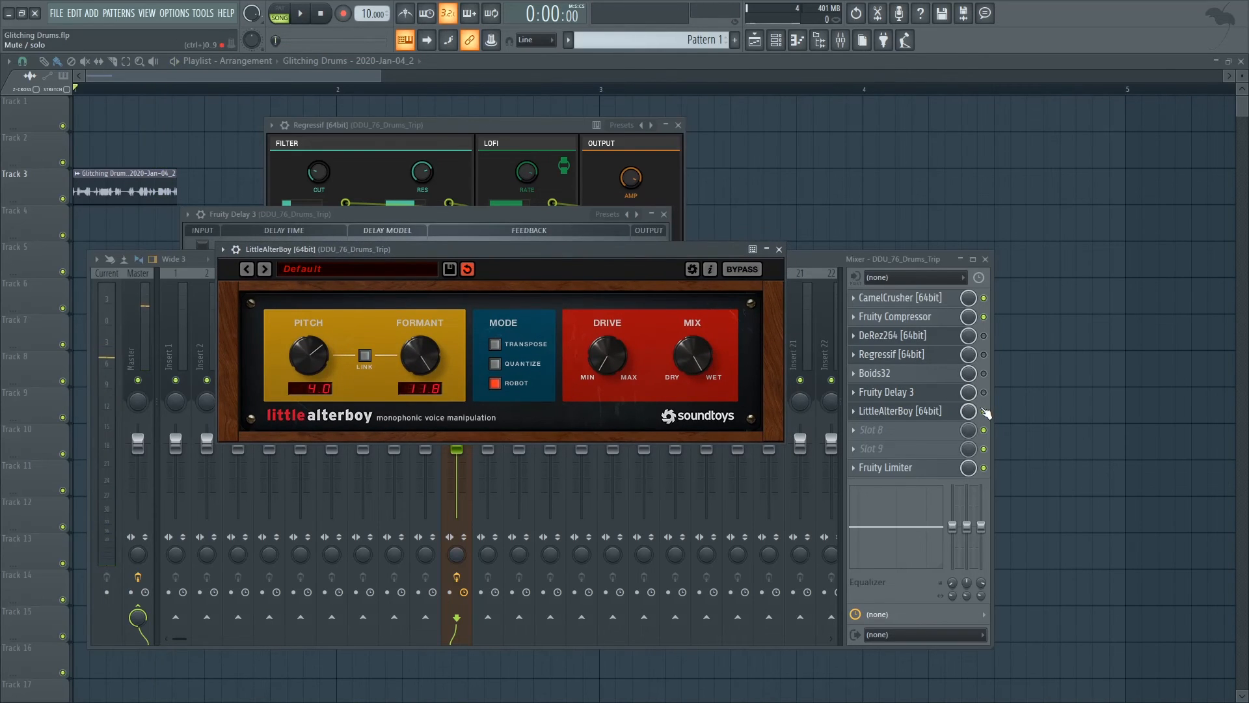
Bypass LittleAlterBoy and play the drums without it
click(984, 413)
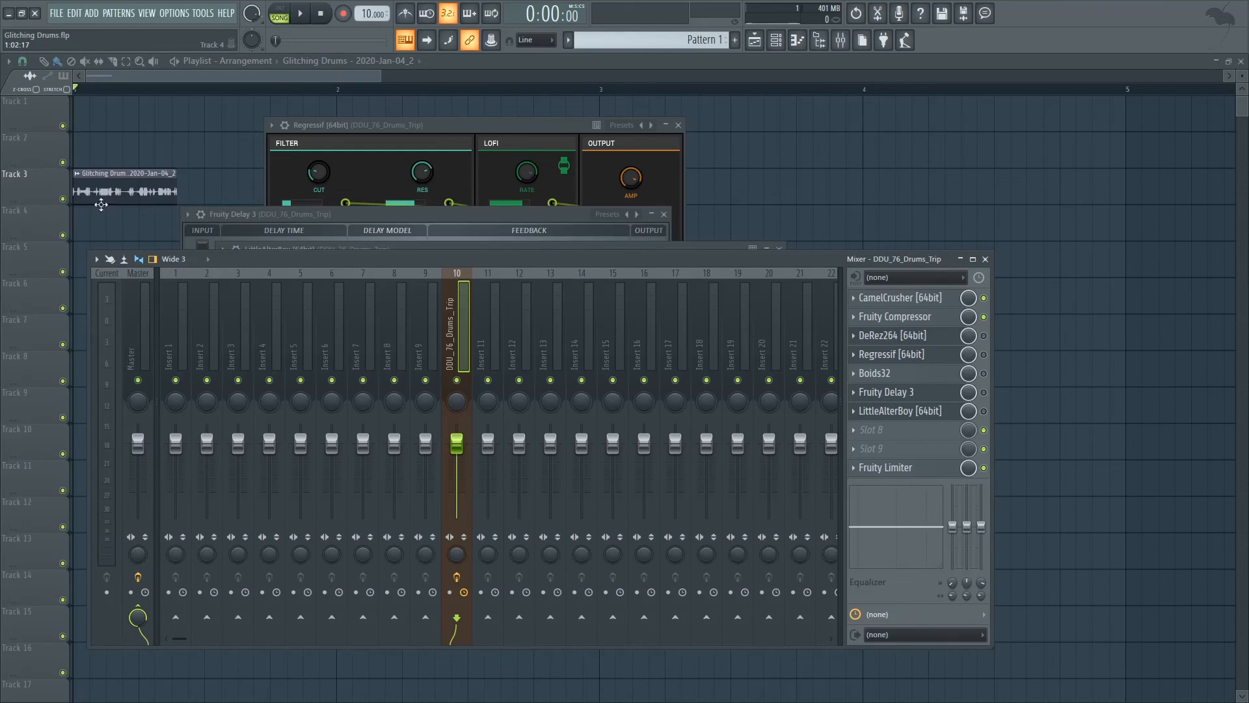
key(space)
key(space)
drag(591, 263, 581, 267)
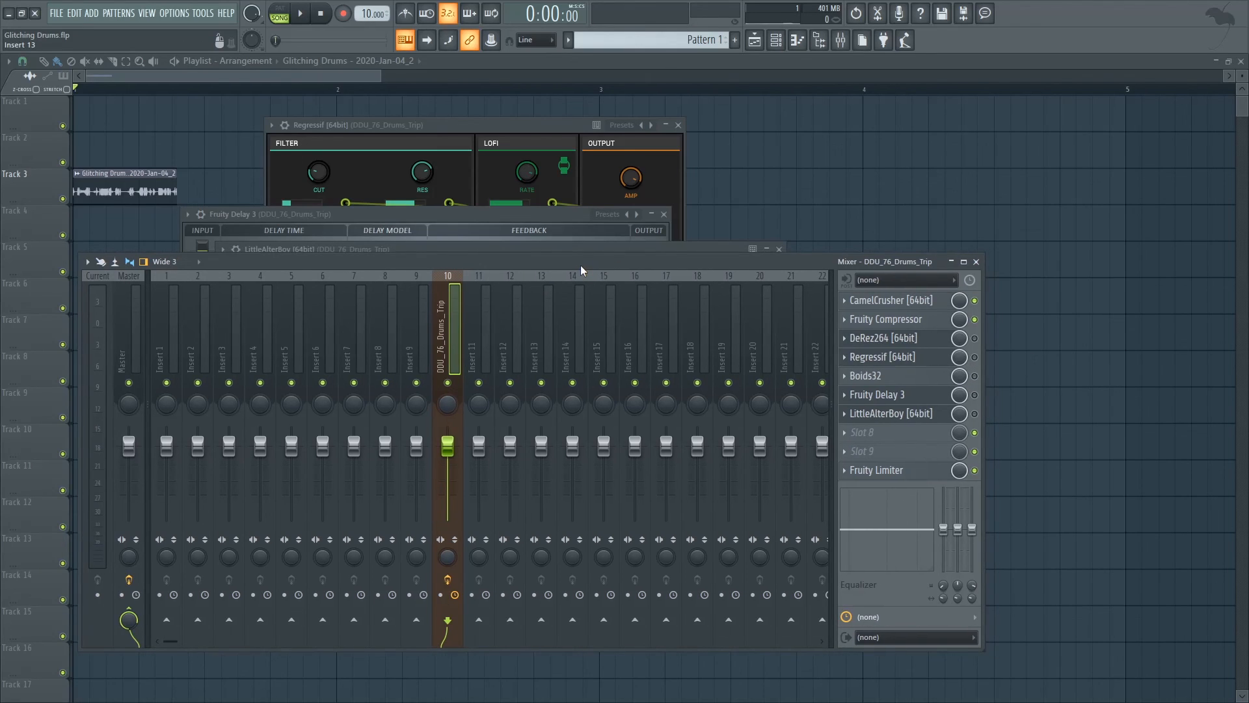